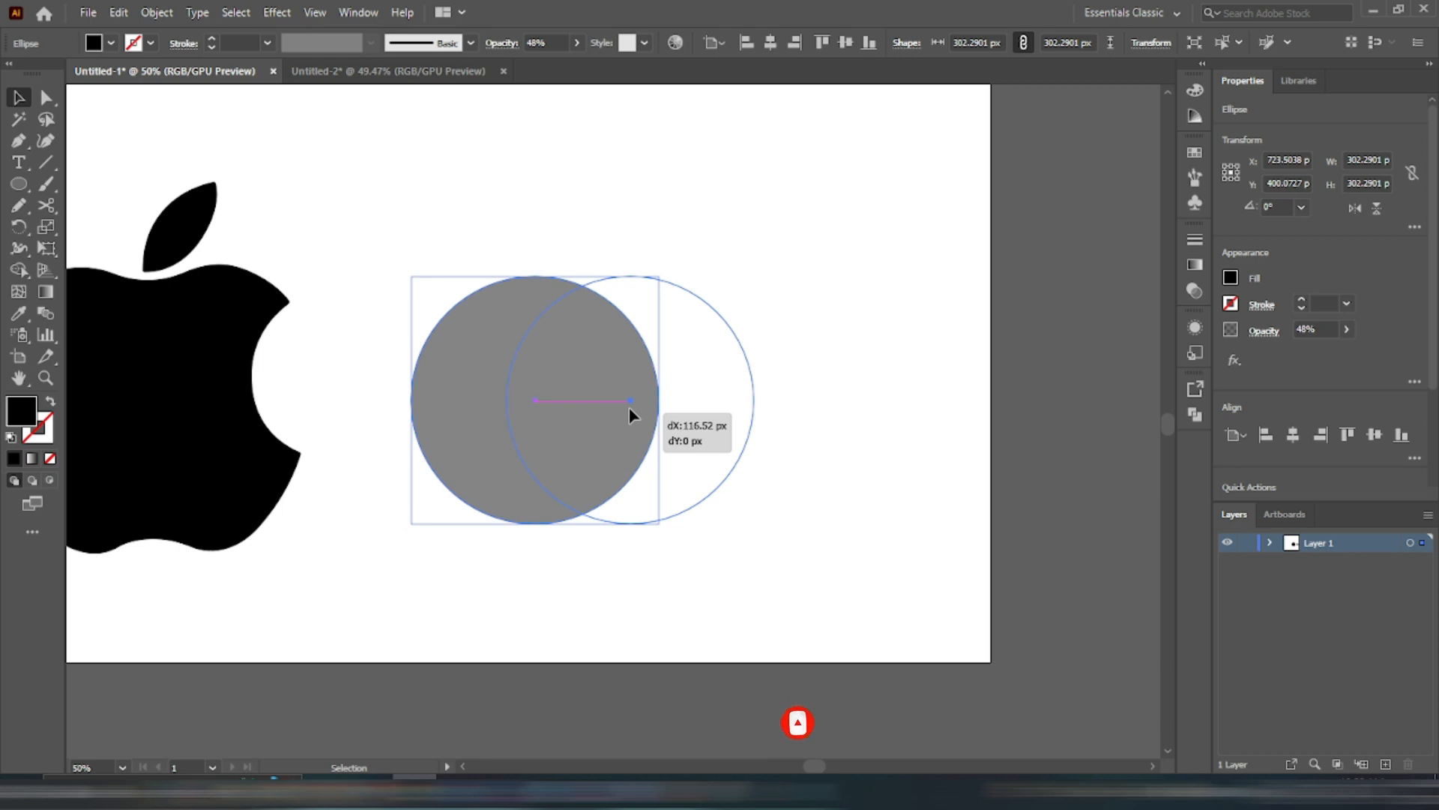
- Move the duplicated grey circle closer to the original so that the two circles overlap more deeply
{"action": "left_click", "coordinate": [819, 359]}
{"action": "left_click", "coordinate": [599, 375]}
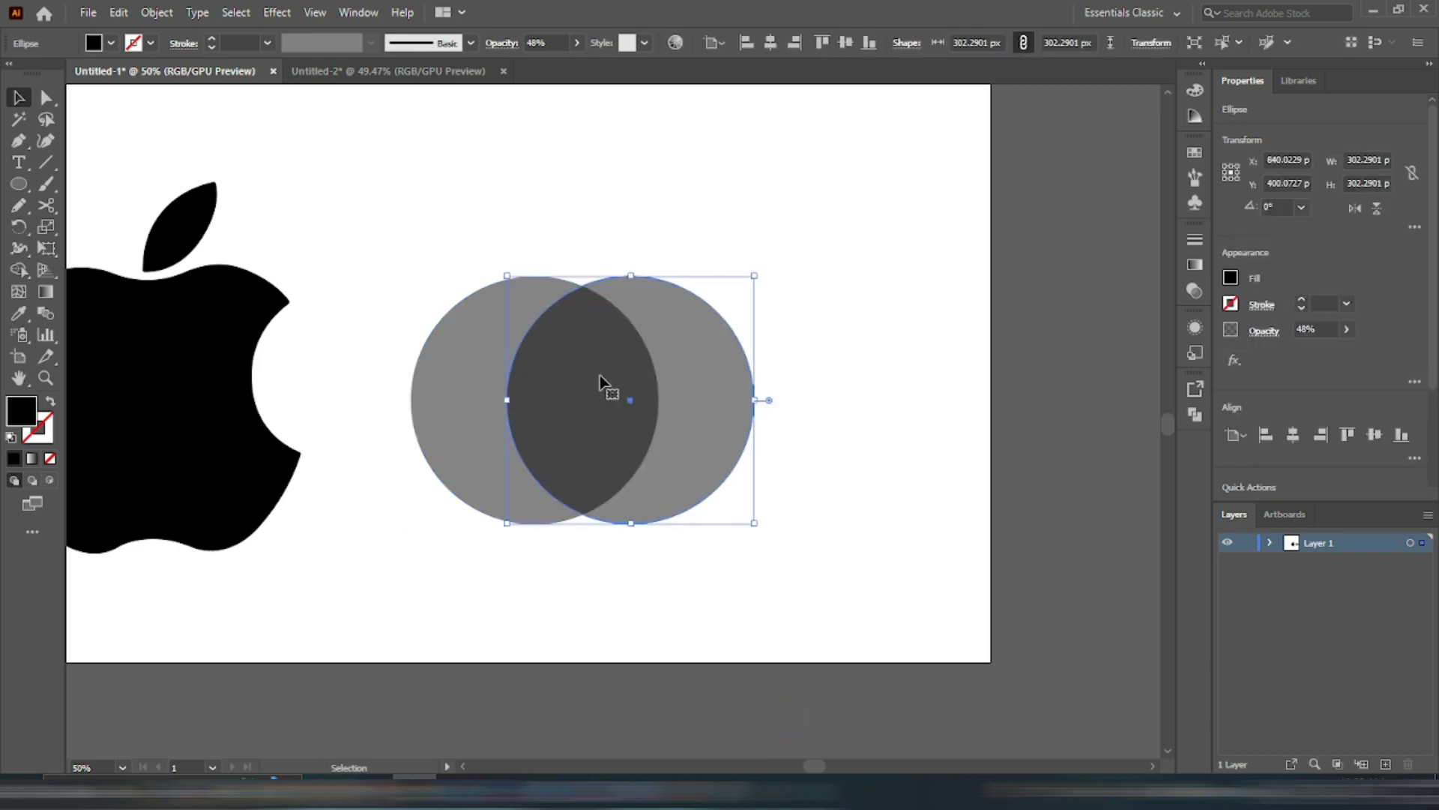
{"action": "scroll", "coordinate": [600, 375], "scroll_direction": "up", "scroll_amount": 1}
{"action": "left_click_drag", "start_coordinate": [613, 397], "coordinate": [531, 421]}
{"action": "left_click", "coordinate": [828, 323]}
{"action": "scroll", "coordinate": [672, 344], "scroll_direction": "up", "scroll_amount": 1}
{"action": "left_click", "coordinate": [325, 276]}
{"action": "scroll", "coordinate": [447, 320], "scroll_direction": "down", "scroll_amount": 1}
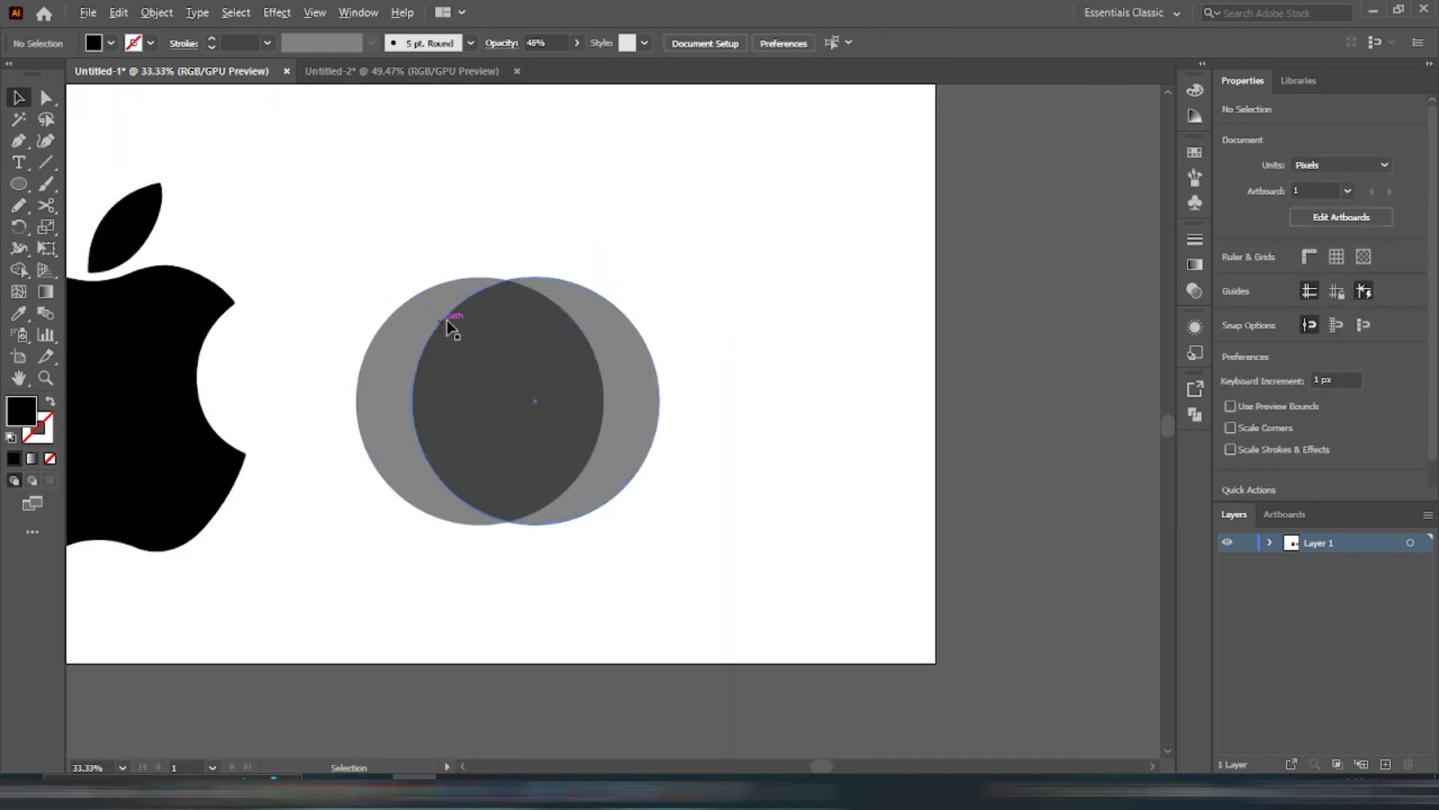
- Draw a third circle about 421 px in diameter over the two circles and set its opacity to 47%
{"action": "left_click", "coordinate": [18, 184]}
{"action": "left_click_drag", "start_coordinate": [375, 222], "coordinate": [719, 567]}
{"action": "key", "text": "v"}
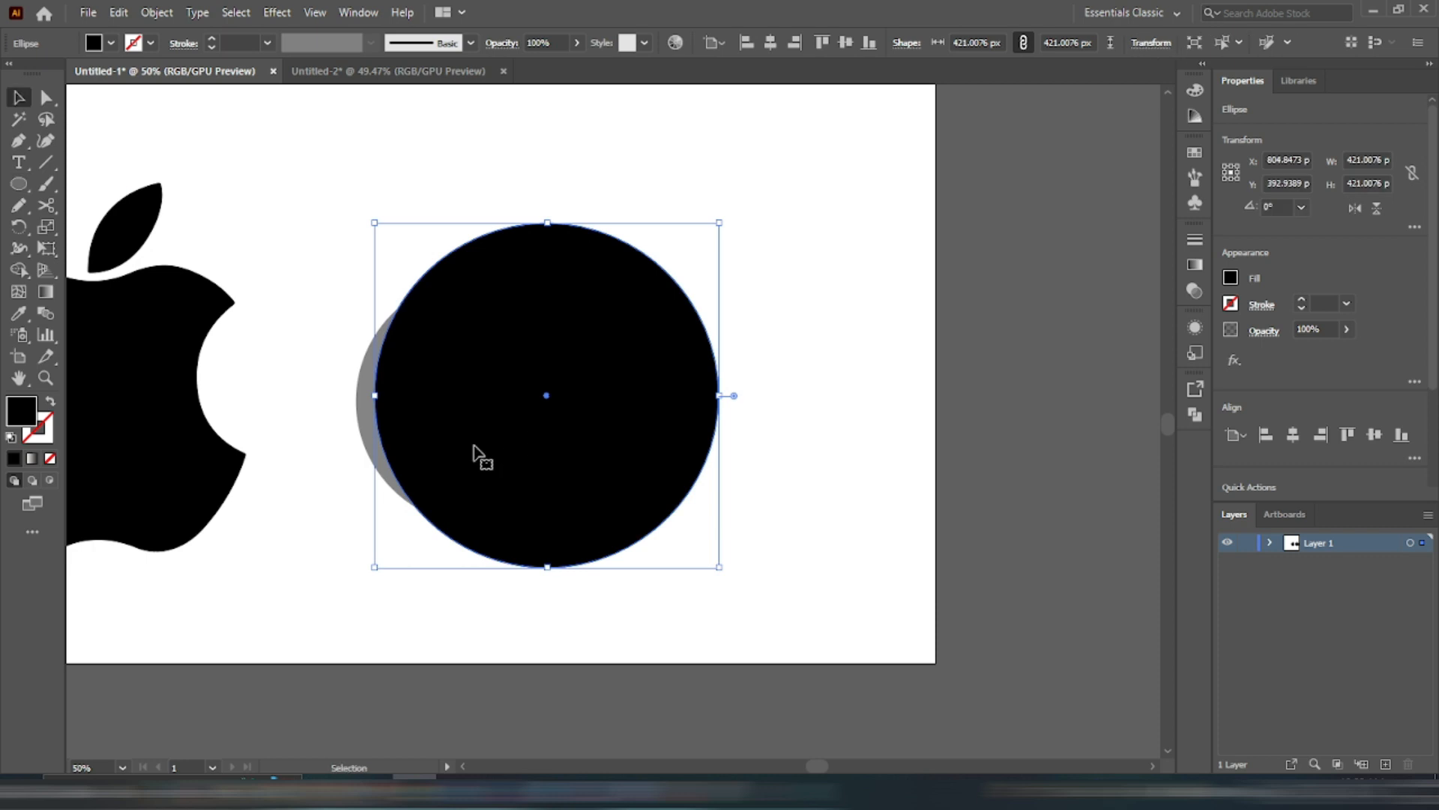
{"action": "left_click_drag", "start_coordinate": [572, 65], "coordinate": [539, 66]}
{"action": "scroll", "coordinate": [537, 411], "scroll_direction": "up", "scroll_amount": 2}
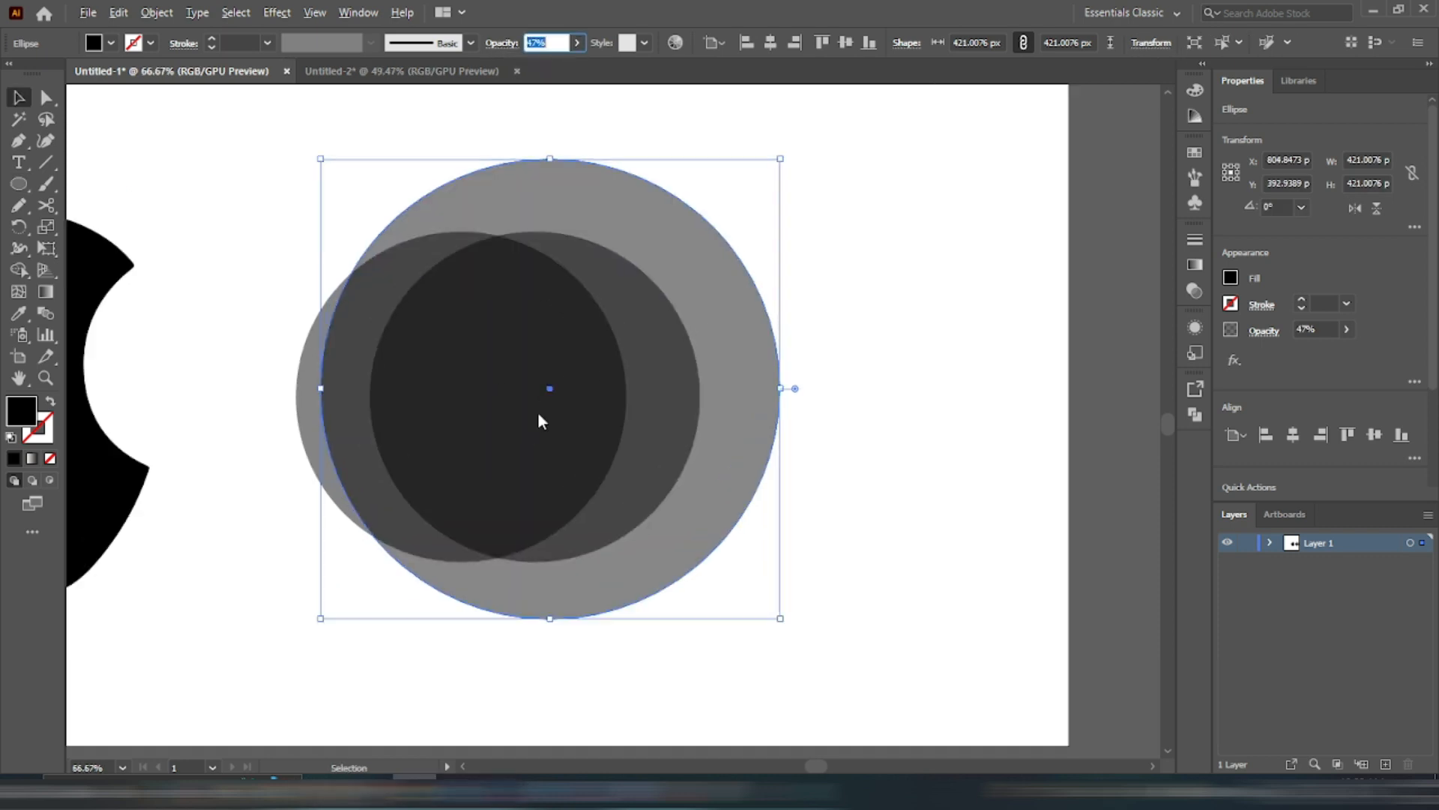
- Move the large circle around the two smaller ones and scale it down to about 409 px
{"action": "left_click_drag", "start_coordinate": [475, 581], "coordinate": [445, 553]}
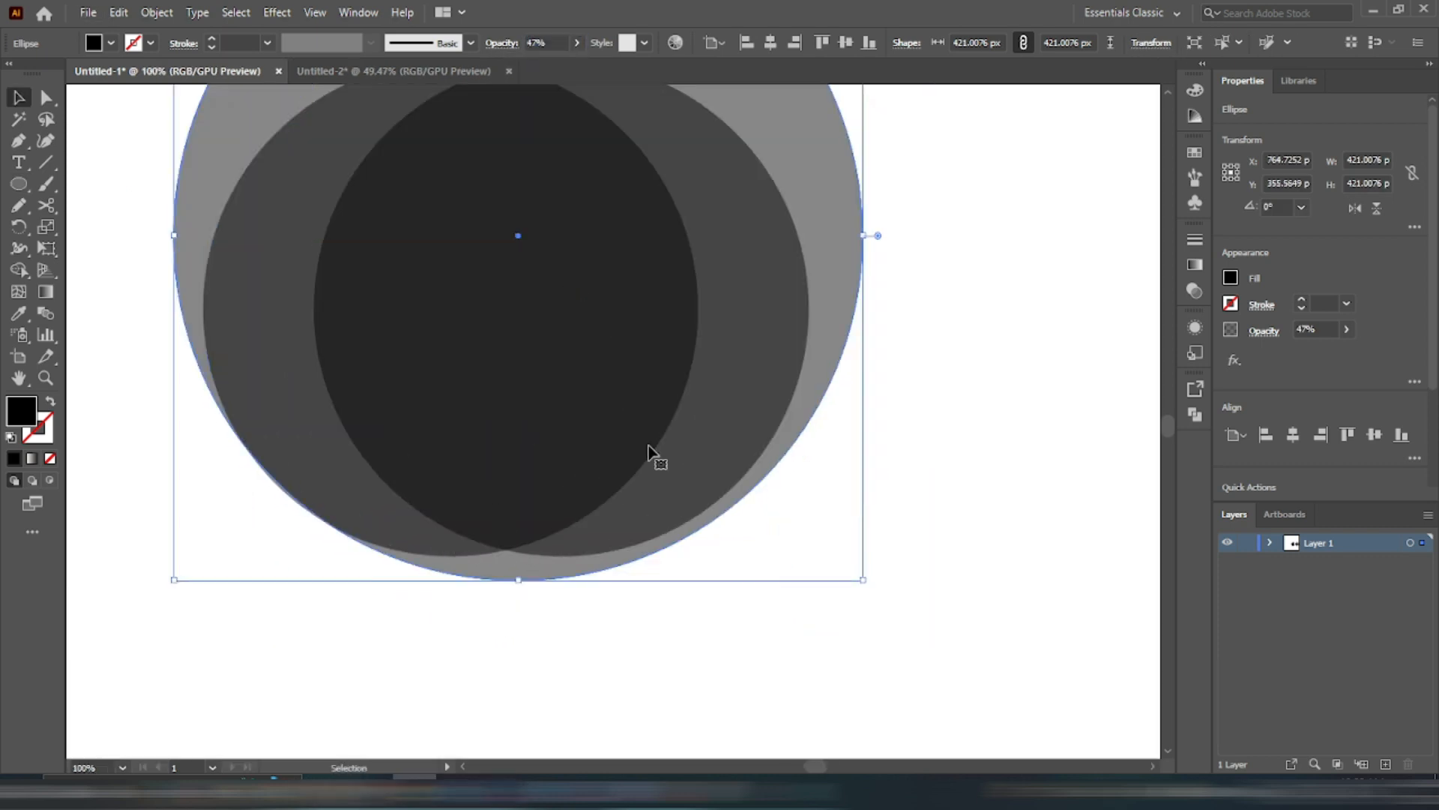
{"action": "left_click_drag", "start_coordinate": [868, 237], "coordinate": [855, 238]}
{"action": "scroll", "coordinate": [497, 583], "scroll_direction": "up", "scroll_amount": 2}
{"action": "left_click_drag", "start_coordinate": [496, 583], "coordinate": [504, 596]}
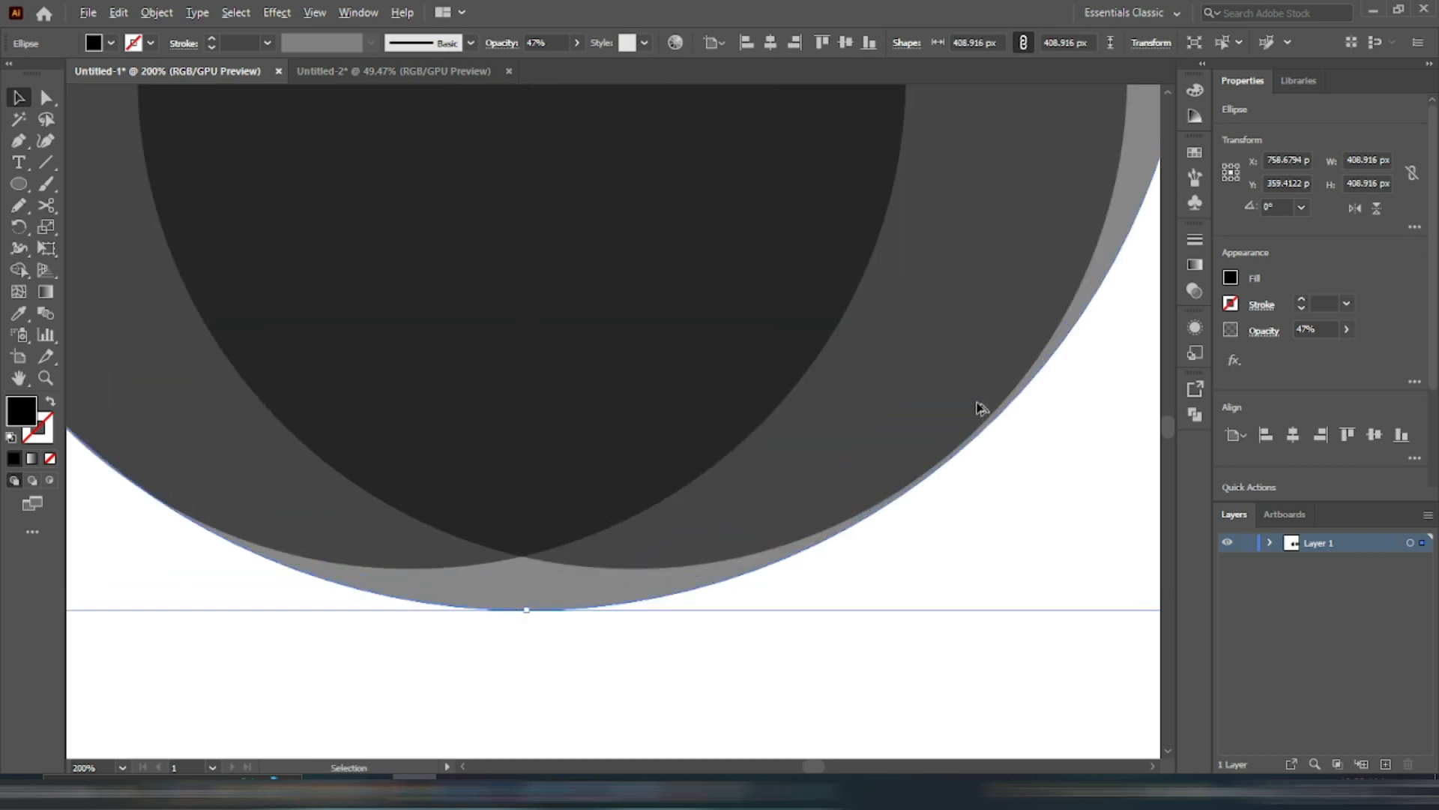
- Fine-tune the large circle to about 407 px so its lower curve follows the outer edges of the two smaller circles
{"action": "scroll", "coordinate": [860, 425], "scroll_direction": "down", "scroll_amount": 3}
{"action": "scroll", "coordinate": [531, 338], "scroll_direction": "up", "scroll_amount": 3}
{"action": "left_click_drag", "start_coordinate": [726, 487], "coordinate": [417, 463]}
{"action": "scroll", "coordinate": [1057, 300], "scroll_direction": "up", "scroll_amount": 1}
{"action": "left_click_drag", "start_coordinate": [1082, 145], "coordinate": [1075, 145]}
{"action": "scroll", "coordinate": [1050, 225], "scroll_direction": "down", "scroll_amount": 2}
{"action": "scroll", "coordinate": [932, 553], "scroll_direction": "down", "scroll_amount": 1}
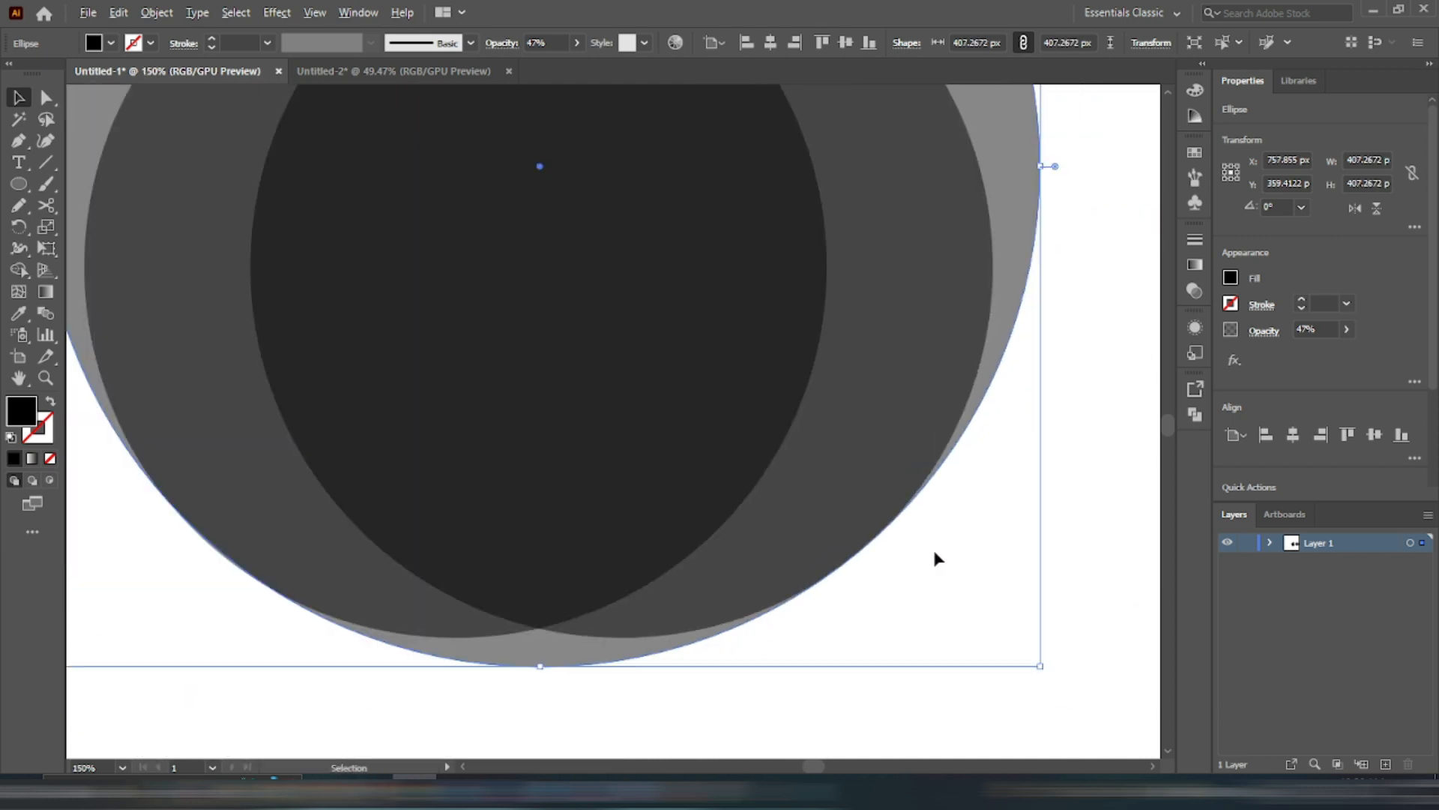
{"action": "scroll", "coordinate": [932, 552], "scroll_direction": "down", "scroll_amount": 2}
{"action": "scroll", "coordinate": [944, 412], "scroll_direction": "up", "scroll_amount": 1}
- Select all three circles and merge the regions of the two smaller ones with the Shape Builder tool
{"action": "left_click", "coordinate": [998, 298]}
{"action": "left_click_drag", "start_coordinate": [369, 290], "coordinate": [711, 505]}
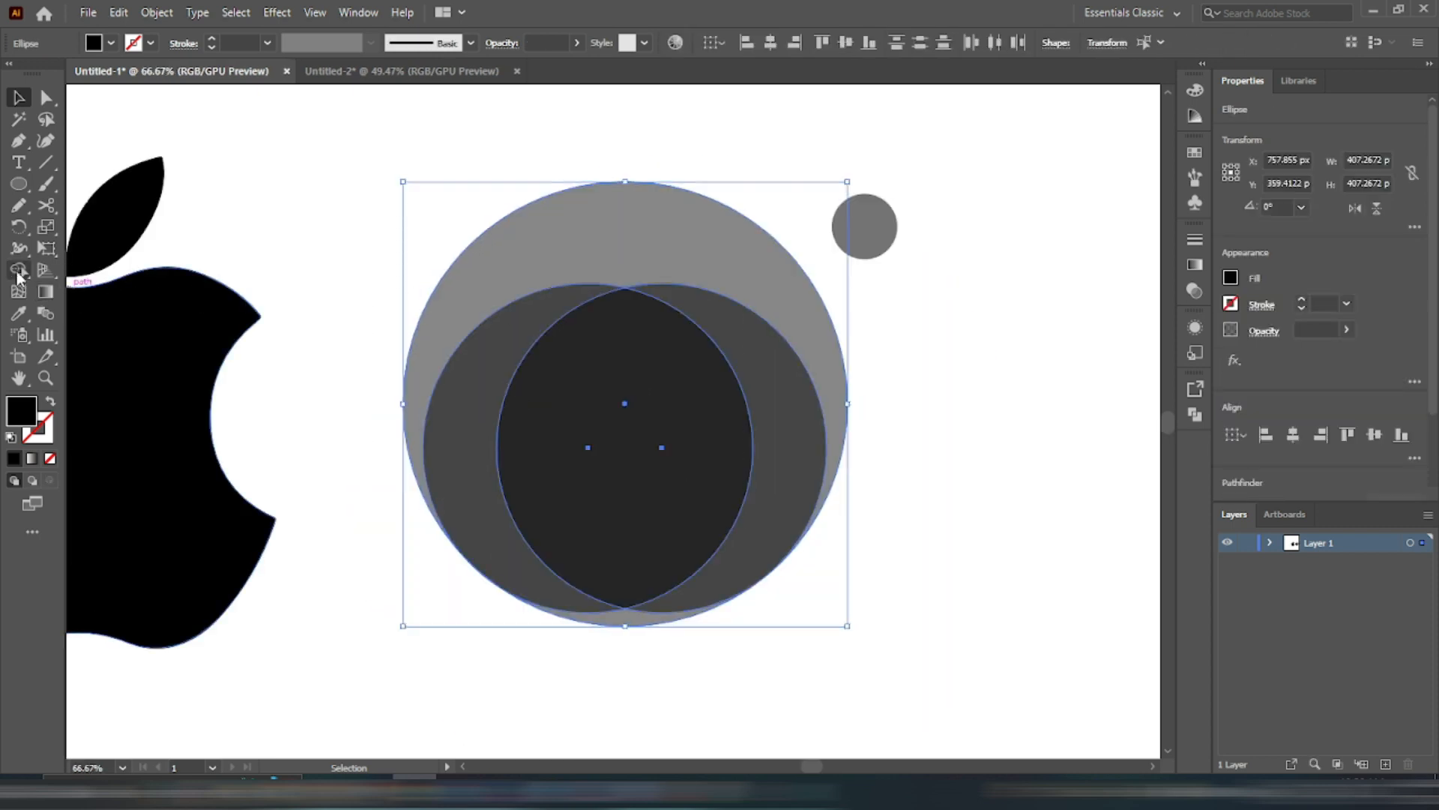
{"action": "left_click", "coordinate": [19, 272]}
{"action": "left_click_drag", "start_coordinate": [514, 369], "coordinate": [754, 393]}
{"action": "key", "text": "v"}
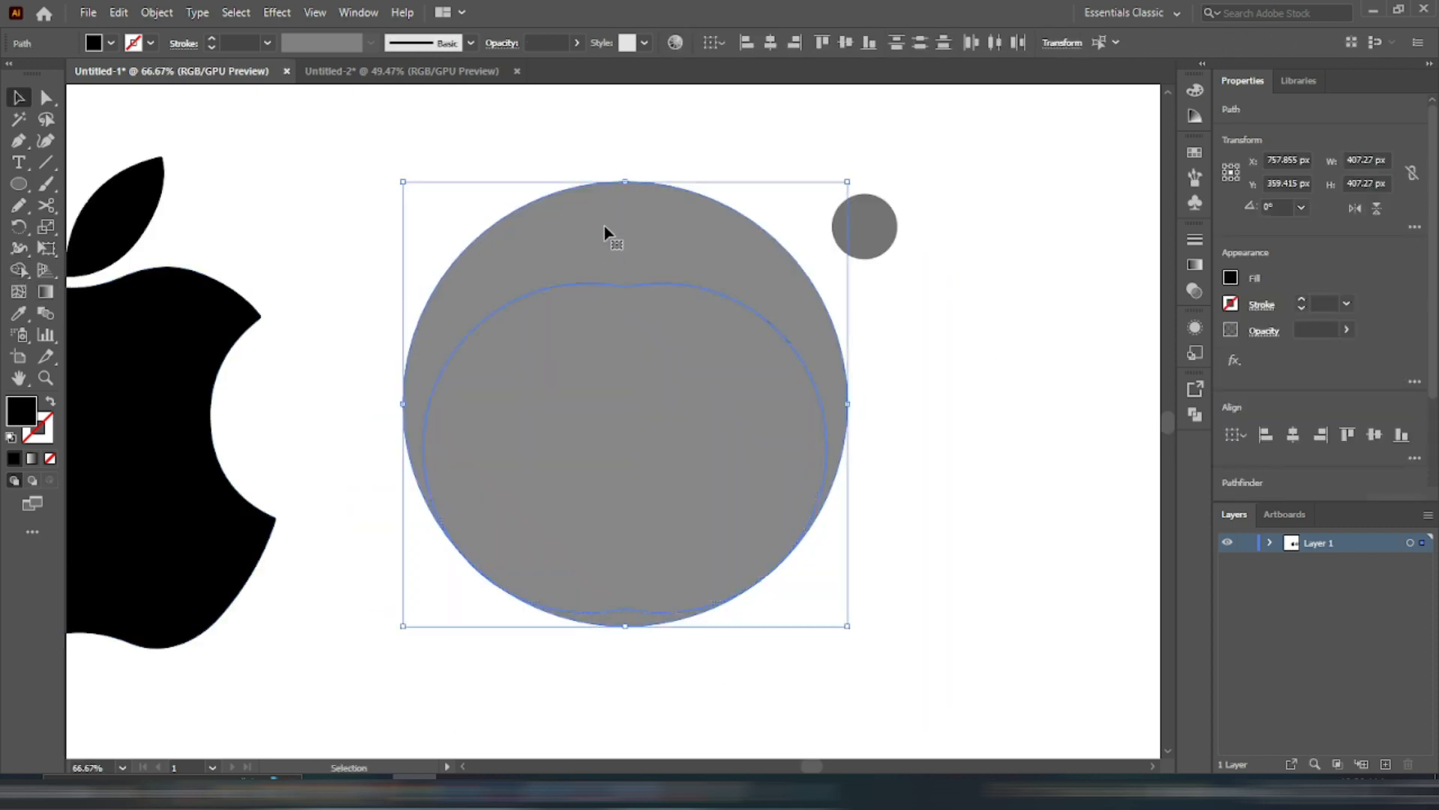
- Try to separate the outer circle from the merged inner shape
{"action": "left_click_drag", "start_coordinate": [605, 228], "coordinate": [937, 258]}
{"action": "left_click_drag", "start_coordinate": [868, 421], "coordinate": [553, 405]}
{"action": "right_click", "coordinate": [554, 405]}
{"action": "left_click", "coordinate": [827, 445]}
{"action": "left_click", "coordinate": [675, 461]}
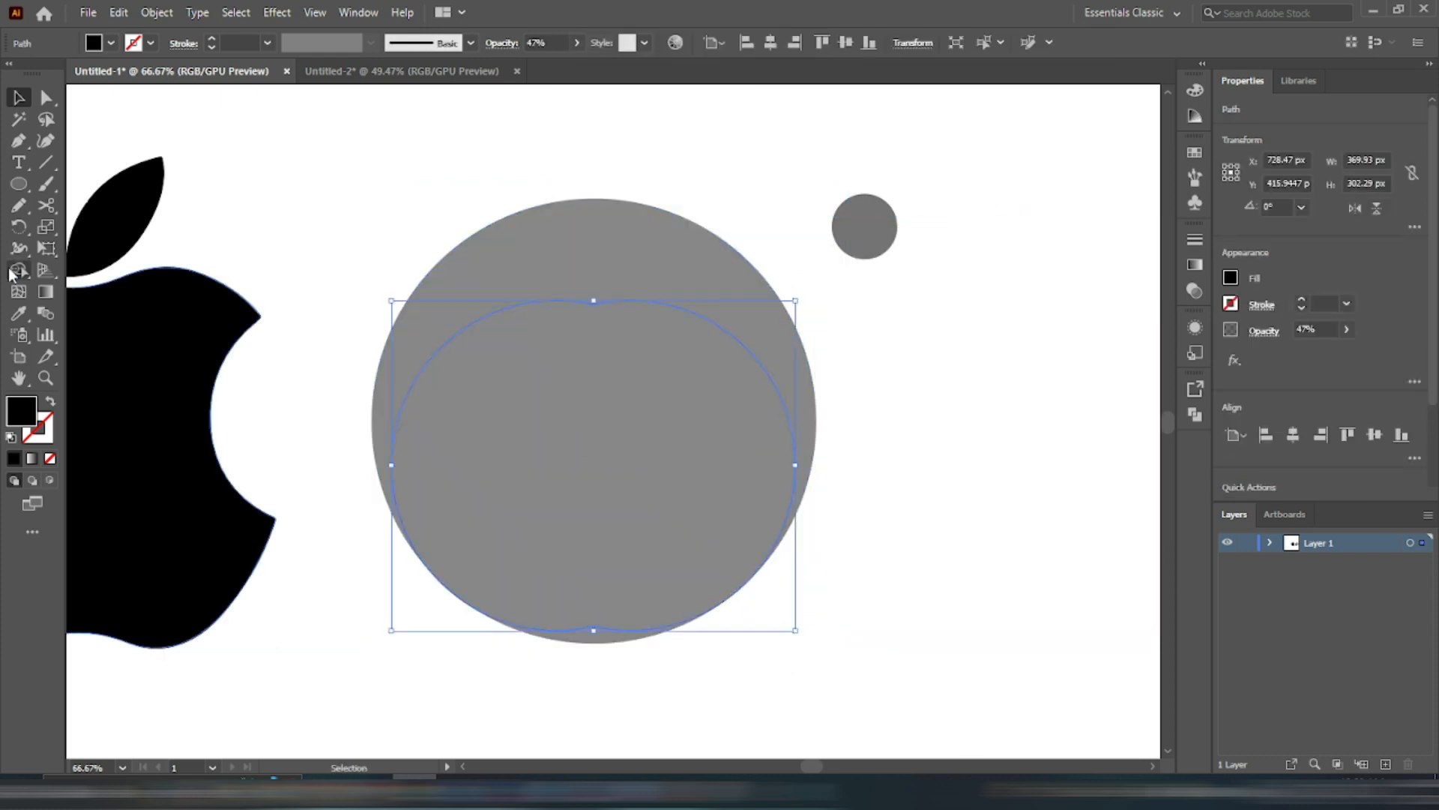
{"action": "left_click", "coordinate": [18, 270]}
{"action": "key", "text": "ctrl+plus"}
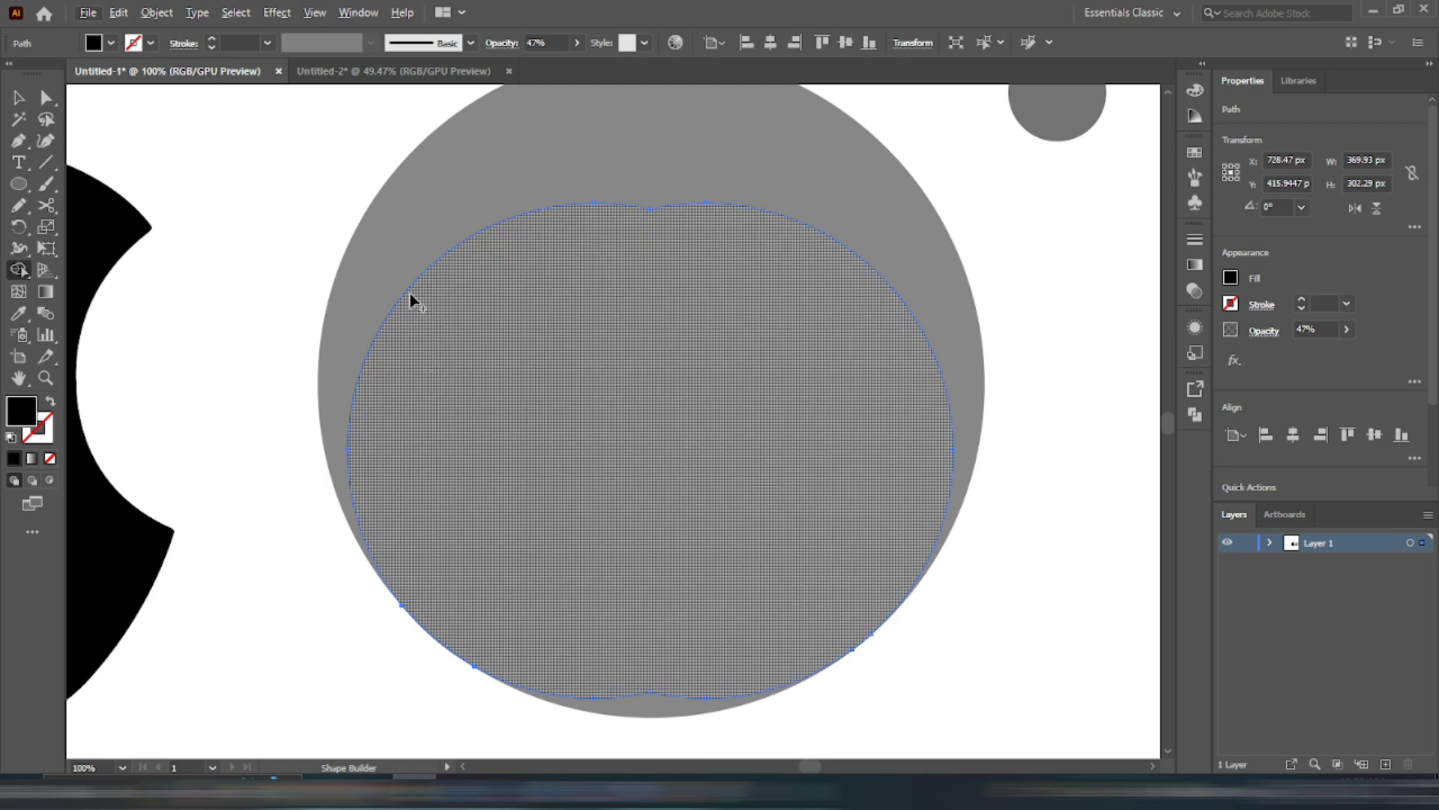
{"action": "key", "text": "v"}
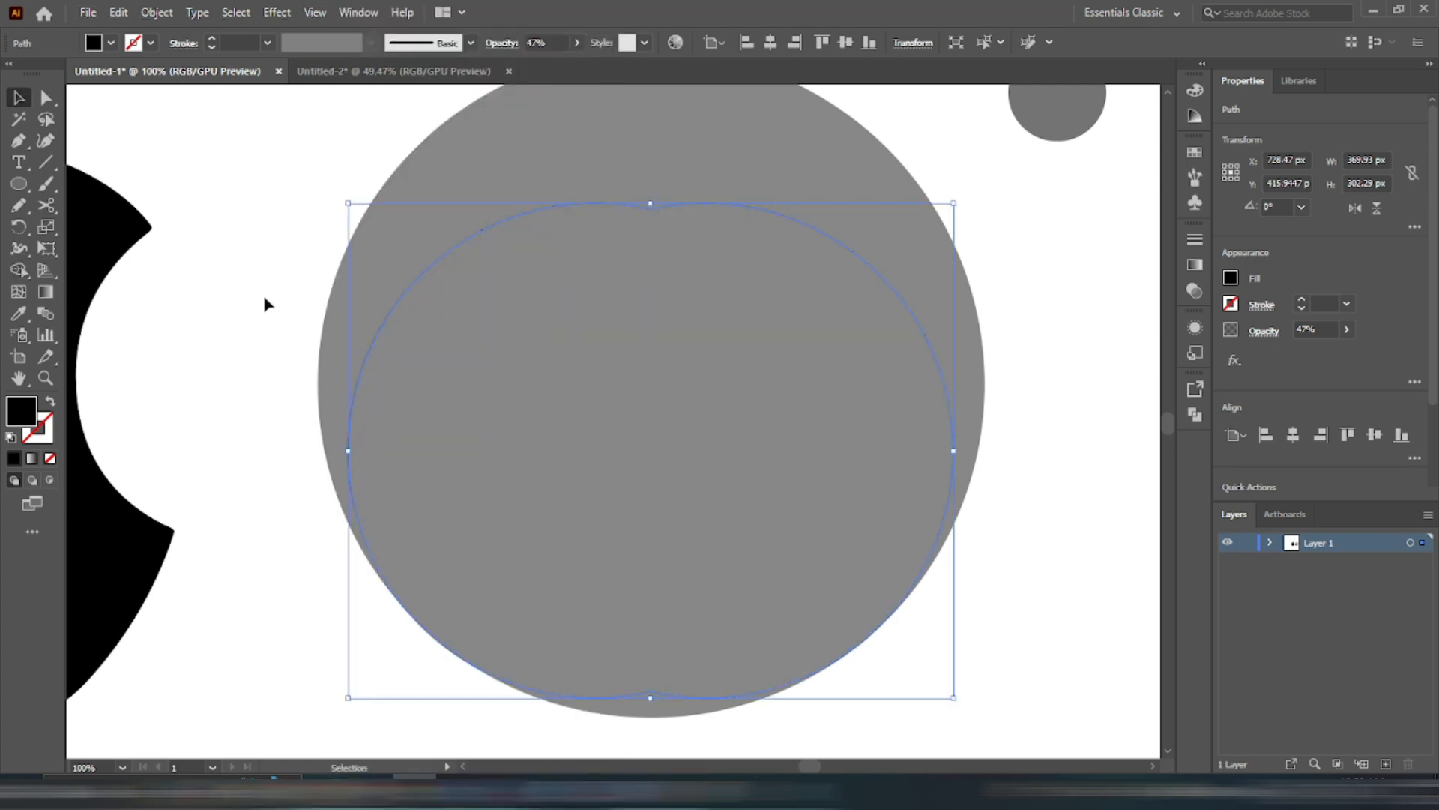
- Select both shapes and remove the outer circle's upper region with the Shape Builder tool
{"action": "left_click_drag", "start_coordinate": [264, 303], "coordinate": [529, 415]}
{"action": "left_click", "coordinate": [18, 273]}
{"action": "left_click", "coordinate": [407, 207], "text": "alt"}
{"action": "key", "text": "v"}
{"action": "left_click", "coordinate": [327, 281]}
{"action": "scroll", "coordinate": [577, 332], "scroll_direction": "down", "scroll_amount": 1}
- Move the leftover bottom crescent and the small grey circle away to the empty area above the merged shape
{"action": "left_click_drag", "start_coordinate": [671, 583], "coordinate": [862, 640]}
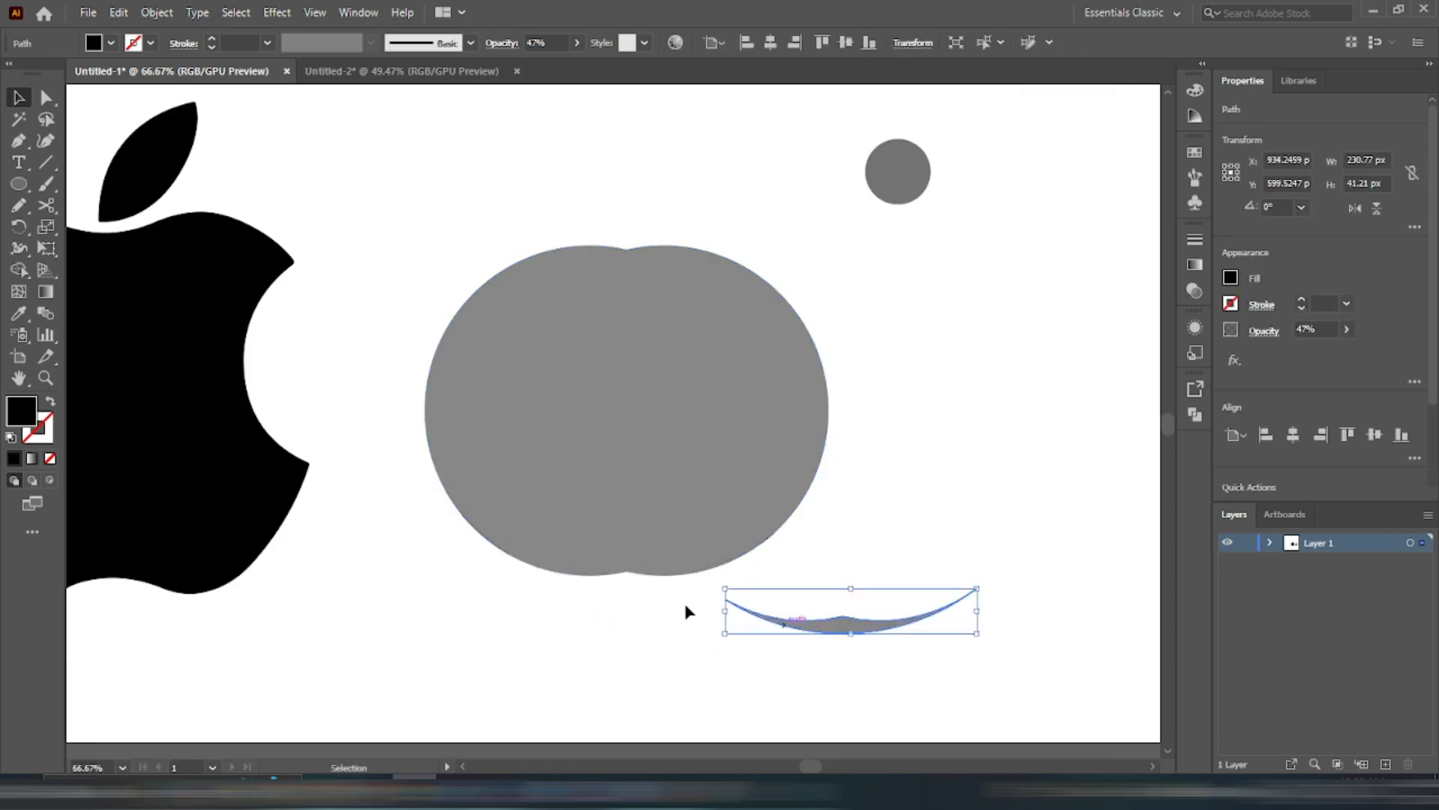
{"action": "scroll", "coordinate": [375, 517], "scroll_direction": "down", "scroll_amount": 1}
{"action": "left_click_drag", "start_coordinate": [757, 600], "coordinate": [617, 142]}
{"action": "left_click_drag", "start_coordinate": [766, 257], "coordinate": [617, 137]}
- Reposition the merged body shape on the artboard and apply the Shape Builder tool to it
{"action": "left_click", "coordinate": [587, 468]}
{"action": "left_click_drag", "start_coordinate": [586, 462], "coordinate": [571, 429]}
{"action": "right_click", "coordinate": [579, 421]}
{"action": "left_click", "coordinate": [477, 553]}
{"action": "left_click_drag", "start_coordinate": [439, 538], "coordinate": [507, 547]}
{"action": "left_click", "coordinate": [755, 492]}
{"action": "left_click", "coordinate": [443, 376]}
{"action": "left_click", "coordinate": [18, 273]}
{"action": "left_click", "coordinate": [495, 389]}
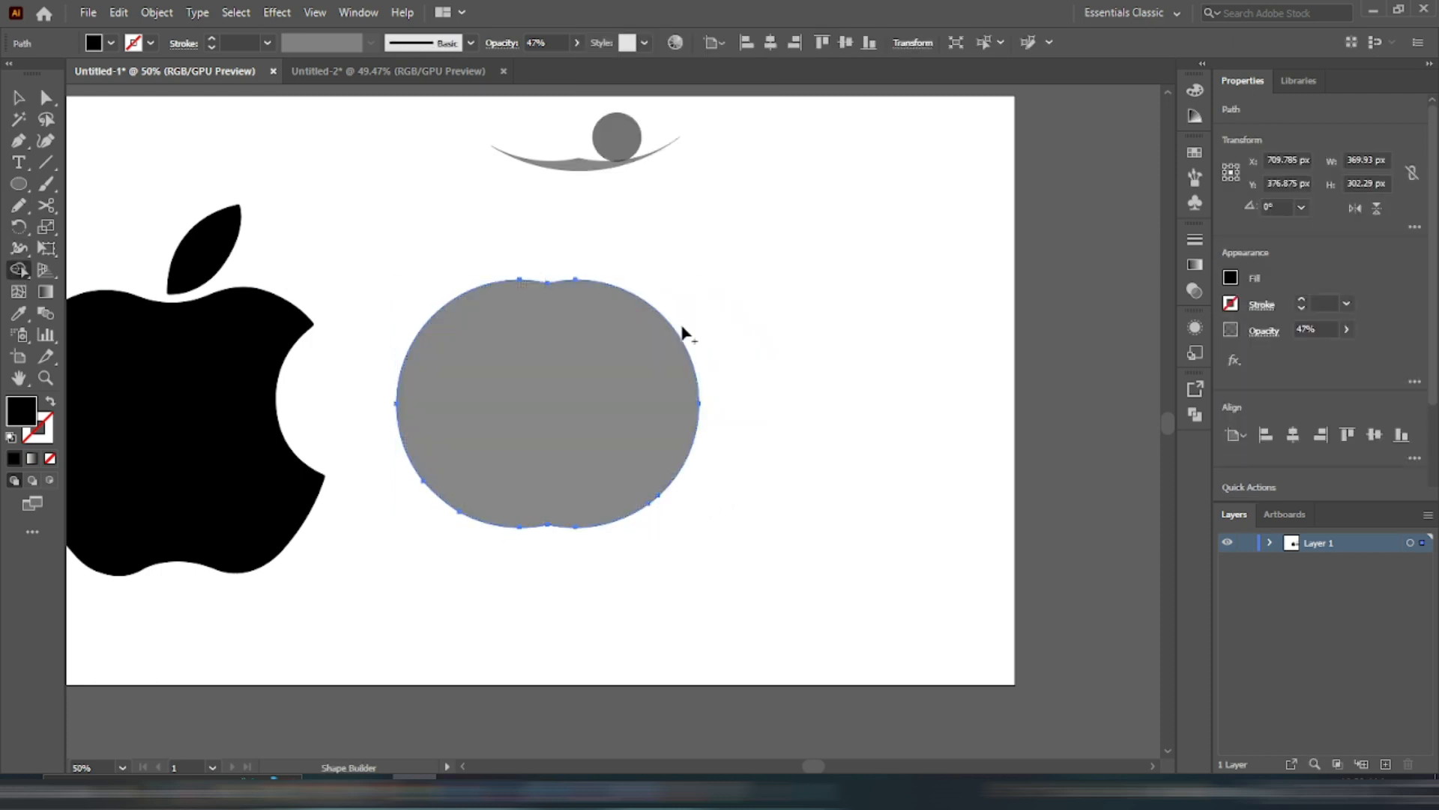
- Set the merged body's opacity to 100% and move it slightly lower on the artboard
{"action": "key", "text": "v"}
{"action": "left_click_drag", "start_coordinate": [587, 64], "coordinate": [588, 65]}
{"action": "left_click", "coordinate": [667, 236]}
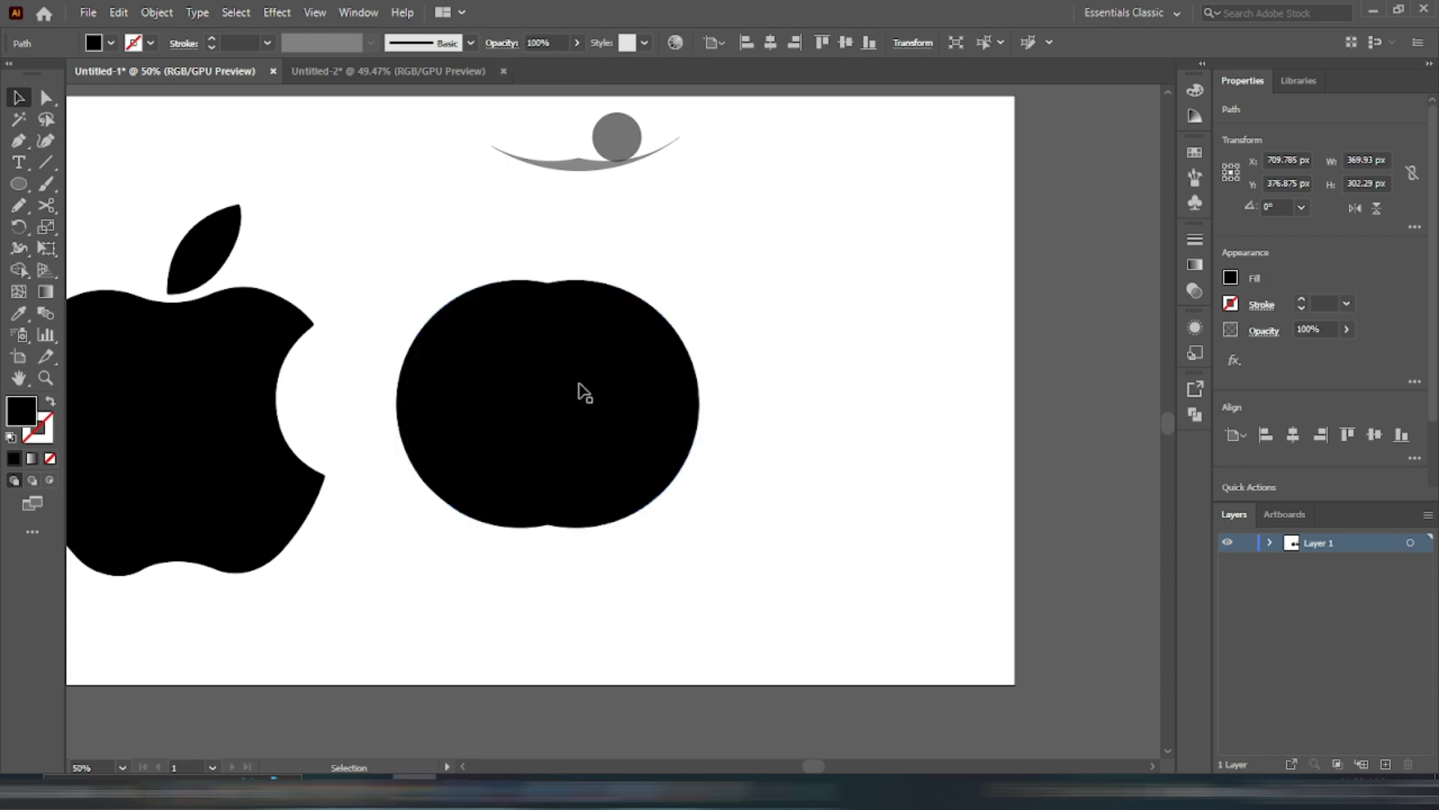
{"action": "scroll", "coordinate": [558, 427], "scroll_direction": "up", "scroll_amount": 1}
{"action": "scroll", "coordinate": [555, 461], "scroll_direction": "up", "scroll_amount": 1}
{"action": "left_click_drag", "start_coordinate": [557, 449], "coordinate": [566, 498]}
{"action": "left_click", "coordinate": [912, 444]}
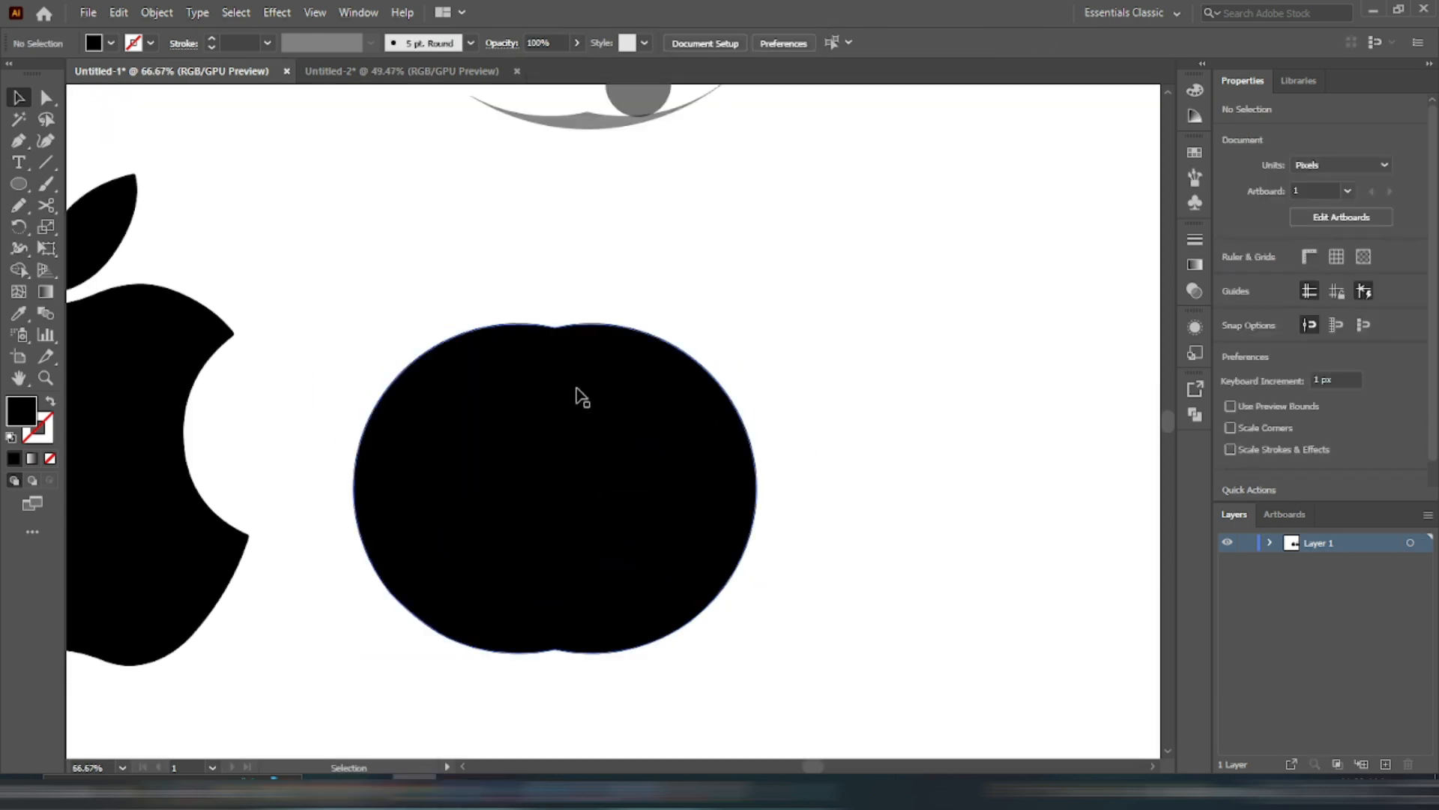
- Round the corner at the notch in the middle of the body's upper edge
{"action": "left_click", "coordinate": [576, 386]}
{"action": "scroll", "coordinate": [542, 334], "scroll_direction": "up", "scroll_amount": 3}
{"action": "key", "text": "a"}
{"action": "scroll", "coordinate": [613, 339], "scroll_direction": "up", "scroll_amount": 1}
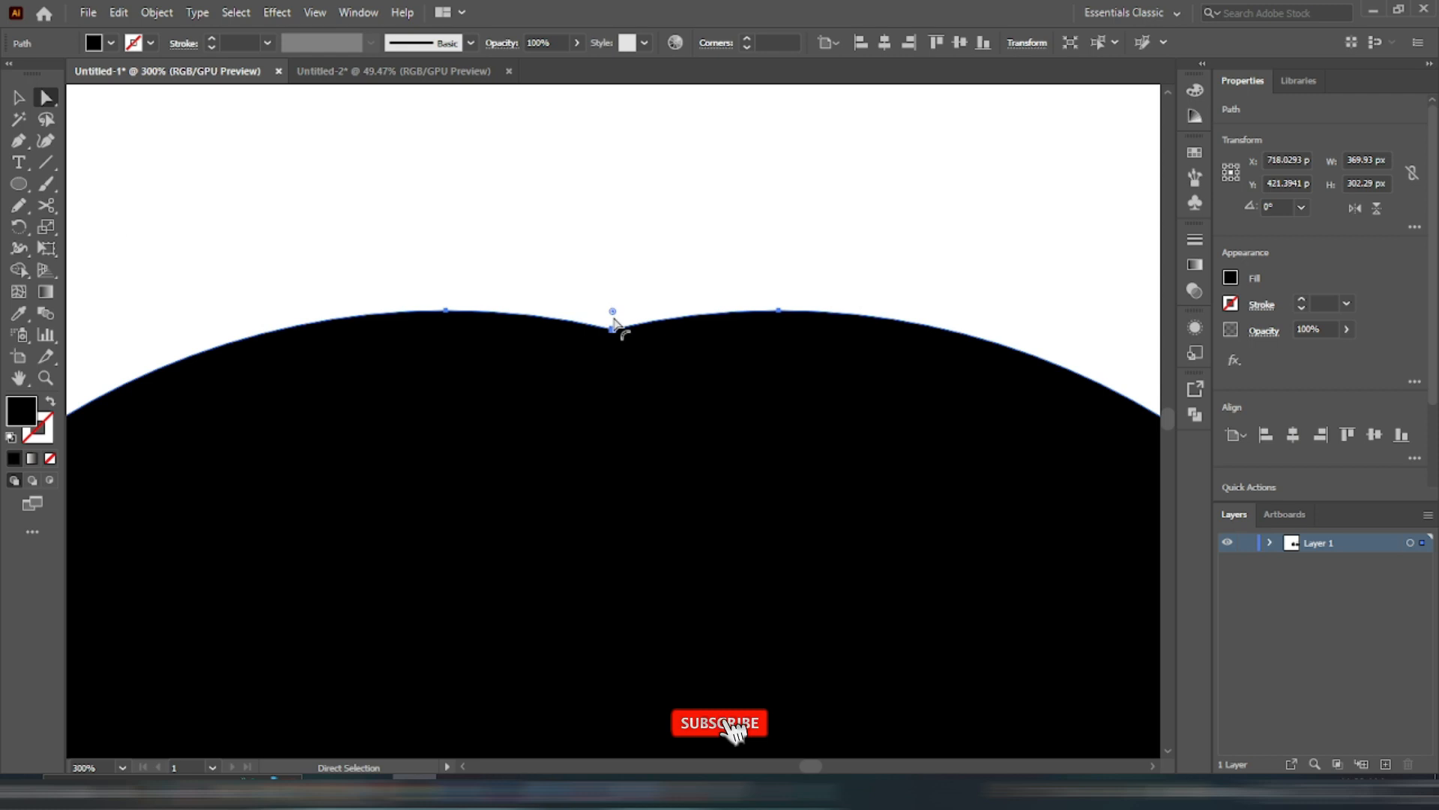
{"action": "left_click_drag", "start_coordinate": [613, 310], "coordinate": [617, 225]}
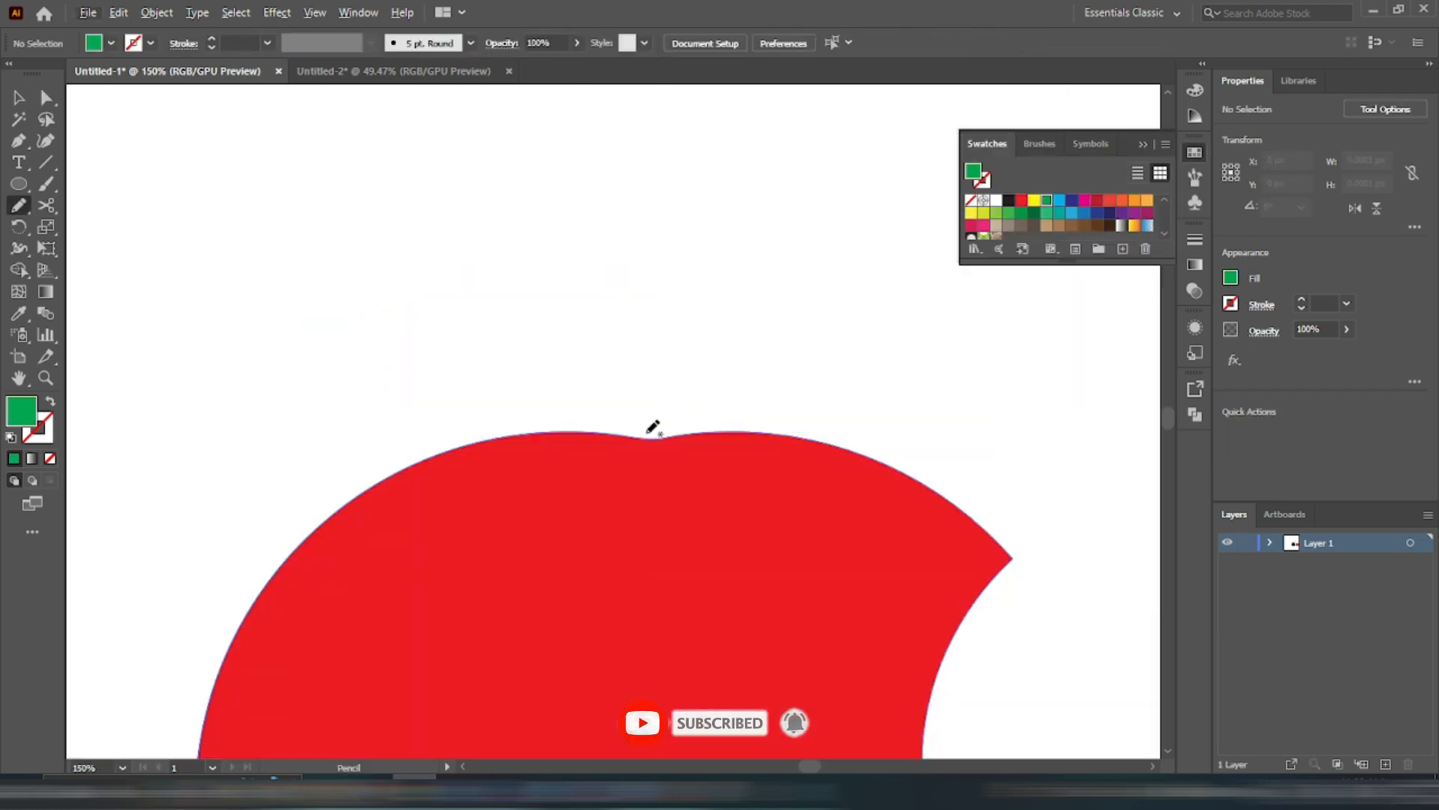
- Draw a four-leaf crown about 154 by 72 px above the red body with the Pencil tool and fill it green
{"action": "left_click_drag", "start_coordinate": [761, 362], "coordinate": [669, 362]}
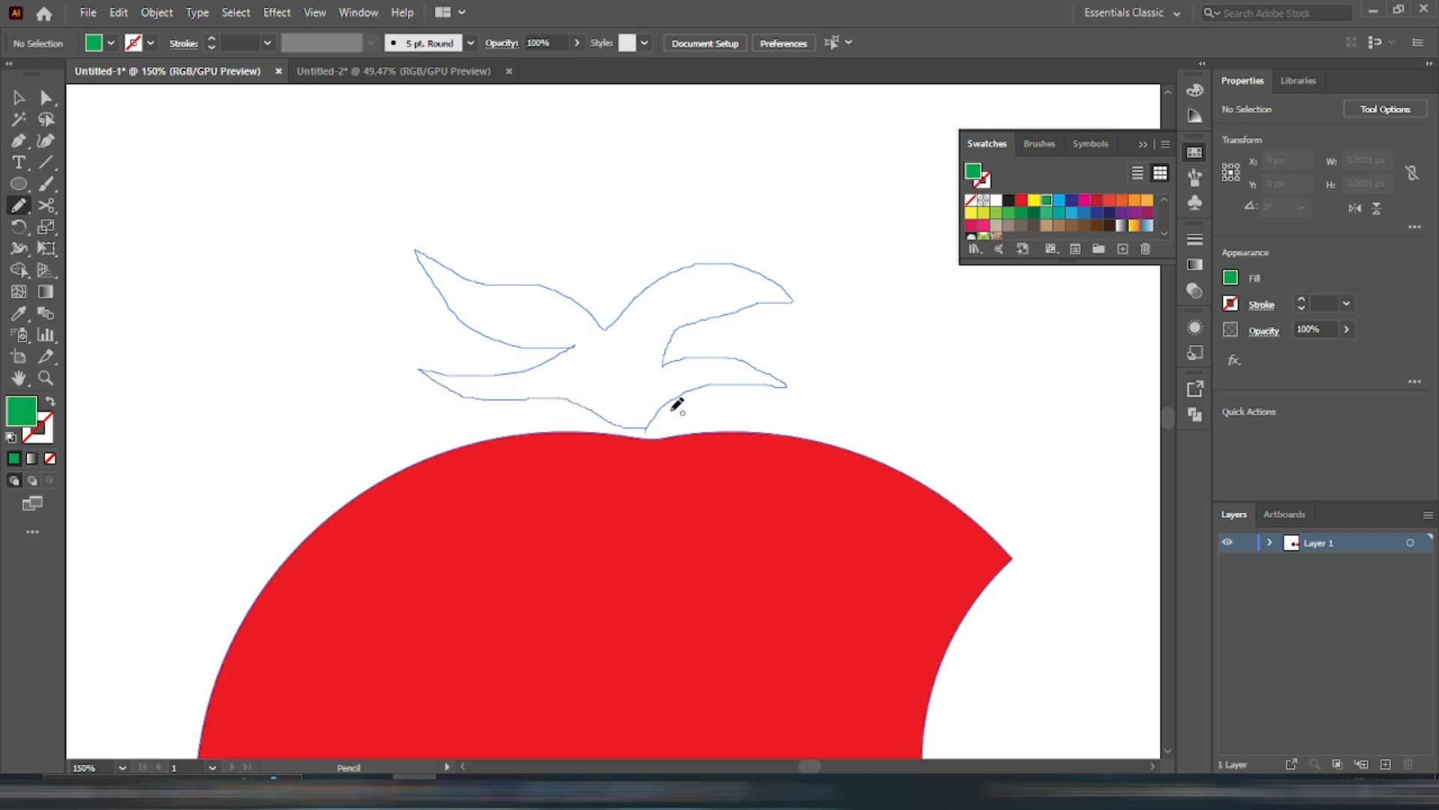
{"action": "left_click_drag", "start_coordinate": [677, 405], "coordinate": [677, 405]}
{"action": "scroll", "coordinate": [615, 314], "scroll_direction": "up", "scroll_amount": 2}
{"action": "left_click", "coordinate": [1048, 200]}
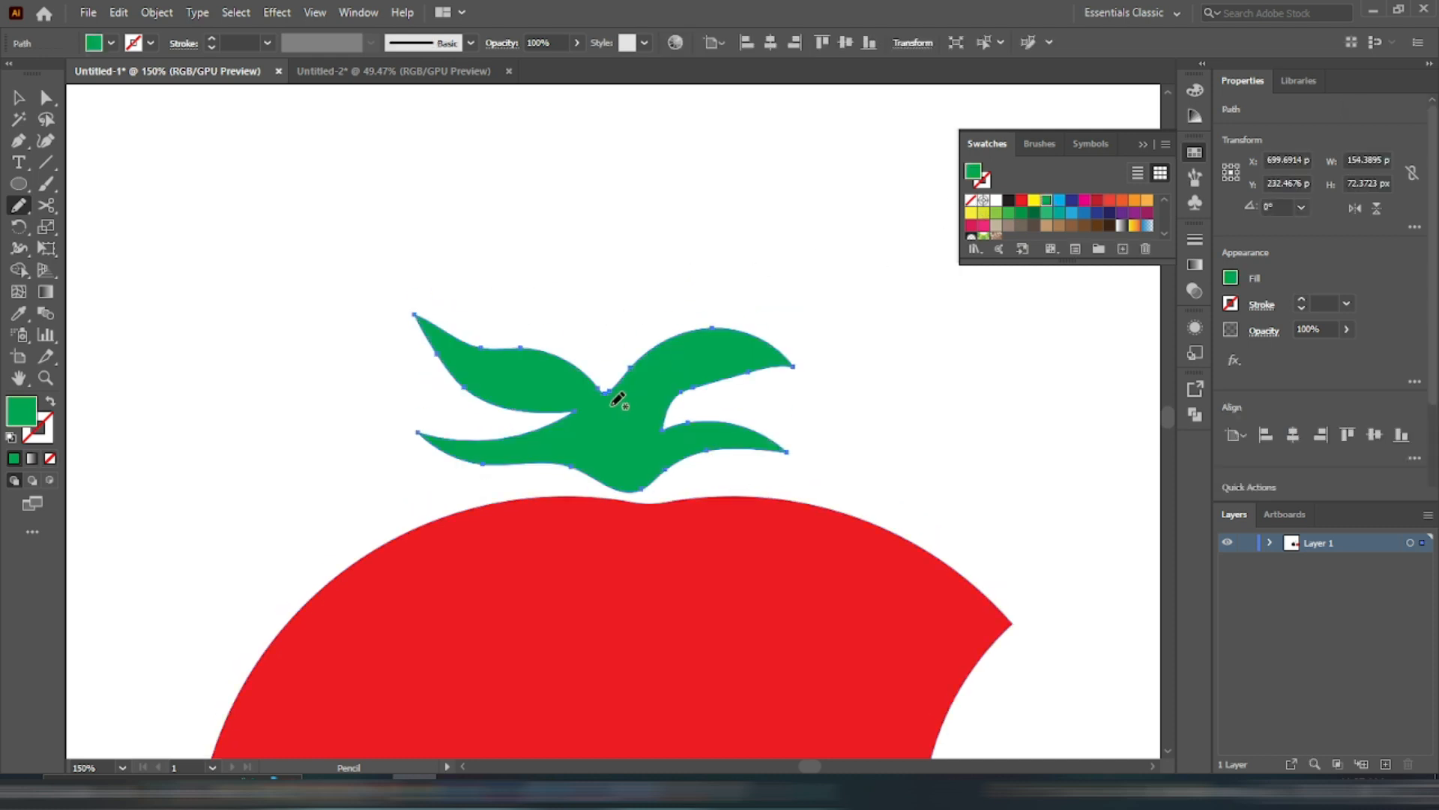
- Draw a curved stem about 27 by 87 px rising from the leaf crown and fill it green
{"action": "left_click", "coordinate": [630, 407], "text": "ctrl"}
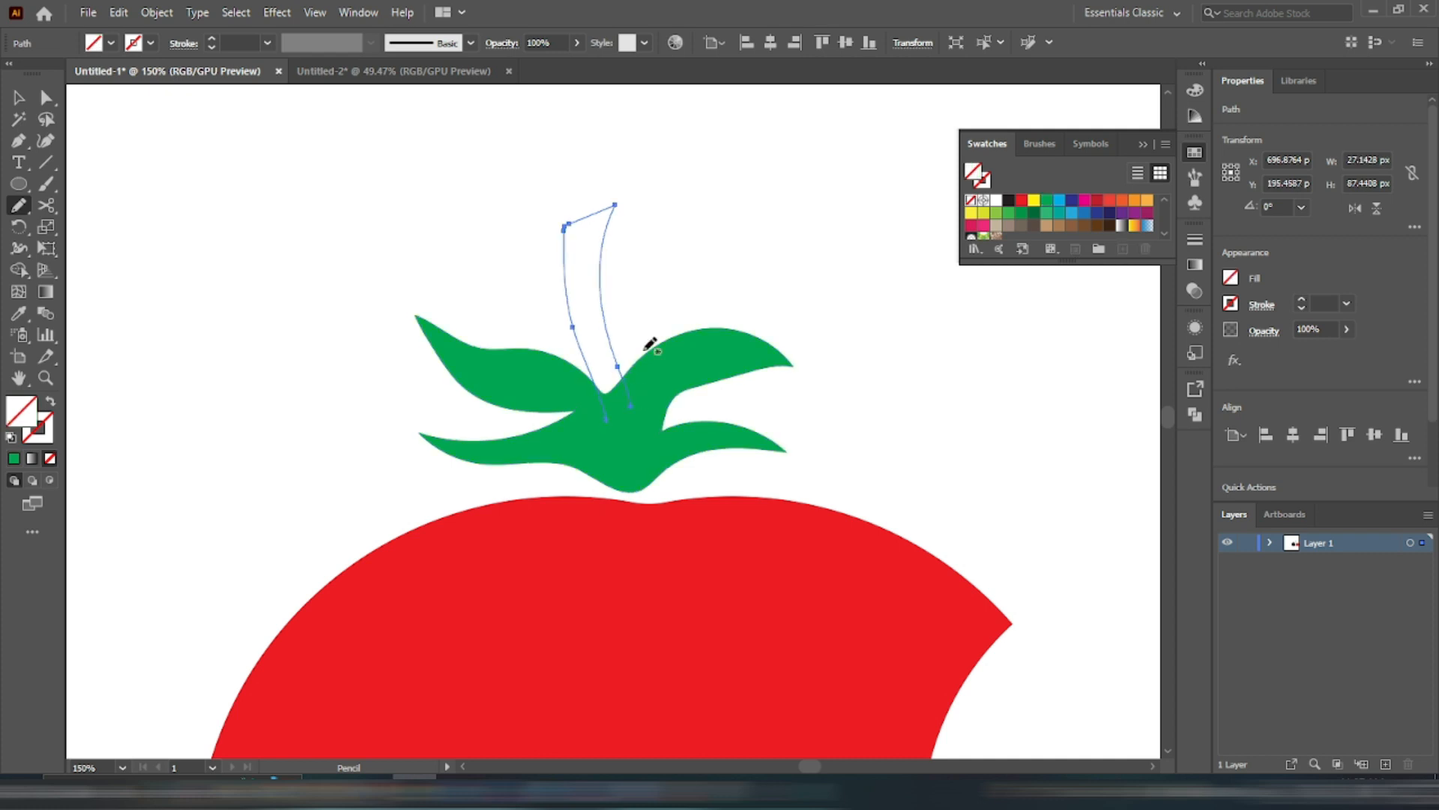
{"action": "left_click", "coordinate": [1047, 200]}
{"action": "scroll", "coordinate": [766, 245], "scroll_direction": "down", "scroll_amount": 2}
- Group the leaf crown with the stem and move the group down onto the top of the red body
{"action": "key", "text": "v"}
{"action": "left_click_drag", "start_coordinate": [514, 231], "coordinate": [673, 353]}
{"action": "key", "text": "ctrl+g"}
{"action": "scroll", "coordinate": [633, 270], "scroll_direction": "down", "scroll_amount": 2}
{"action": "left_click", "coordinate": [804, 468]}
{"action": "scroll", "coordinate": [622, 309], "scroll_direction": "up", "scroll_amount": 2}
{"action": "left_click_drag", "start_coordinate": [670, 294], "coordinate": [671, 336]}
{"action": "left_click", "coordinate": [814, 298]}
{"action": "scroll", "coordinate": [638, 286], "scroll_direction": "down", "scroll_amount": 1}
{"action": "scroll", "coordinate": [660, 309], "scroll_direction": "up", "scroll_amount": 2}
{"action": "left_click", "coordinate": [495, 221]}
{"action": "scroll", "coordinate": [495, 220], "scroll_direction": "down", "scroll_amount": 2}
{"action": "scroll", "coordinate": [583, 202], "scroll_direction": "up", "scroll_amount": 2}
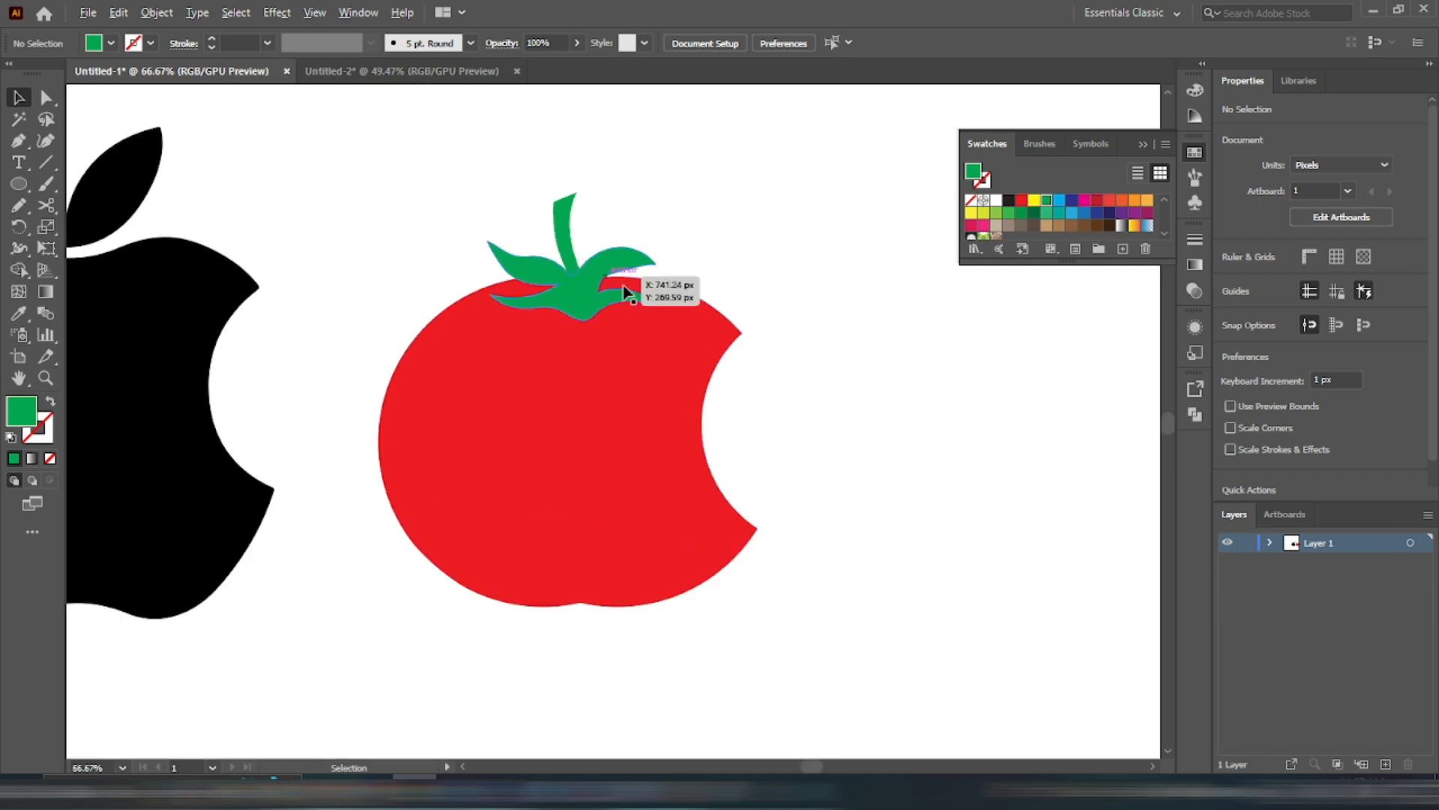
- Reshape the upper right leaf by lowering its tip and adjusting the anchor points along its edges
{"action": "left_click", "coordinate": [642, 311]}
{"action": "key", "text": "a"}
{"action": "scroll", "coordinate": [640, 309], "scroll_direction": "up", "scroll_amount": 3}
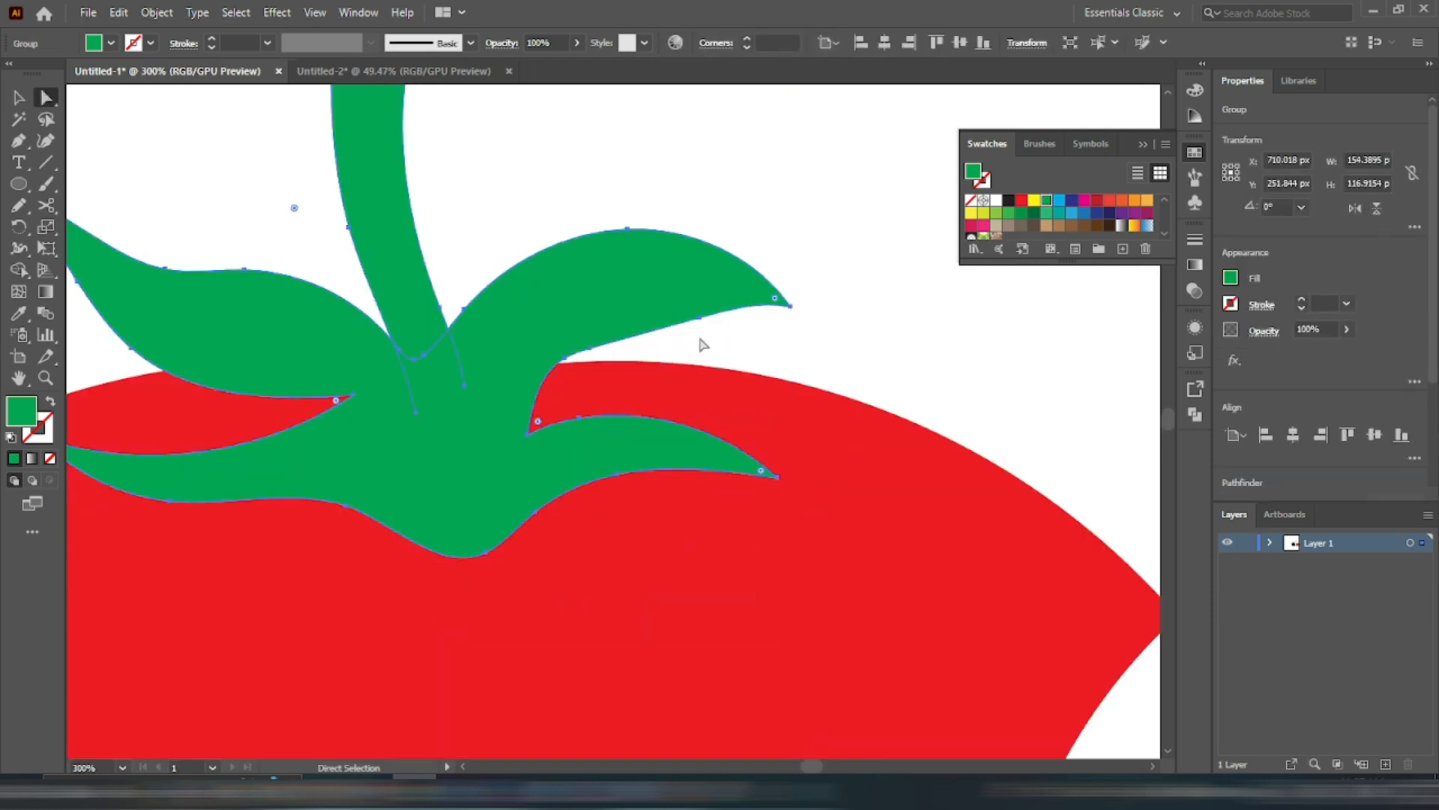
{"action": "left_click_drag", "start_coordinate": [791, 310], "coordinate": [822, 365]}
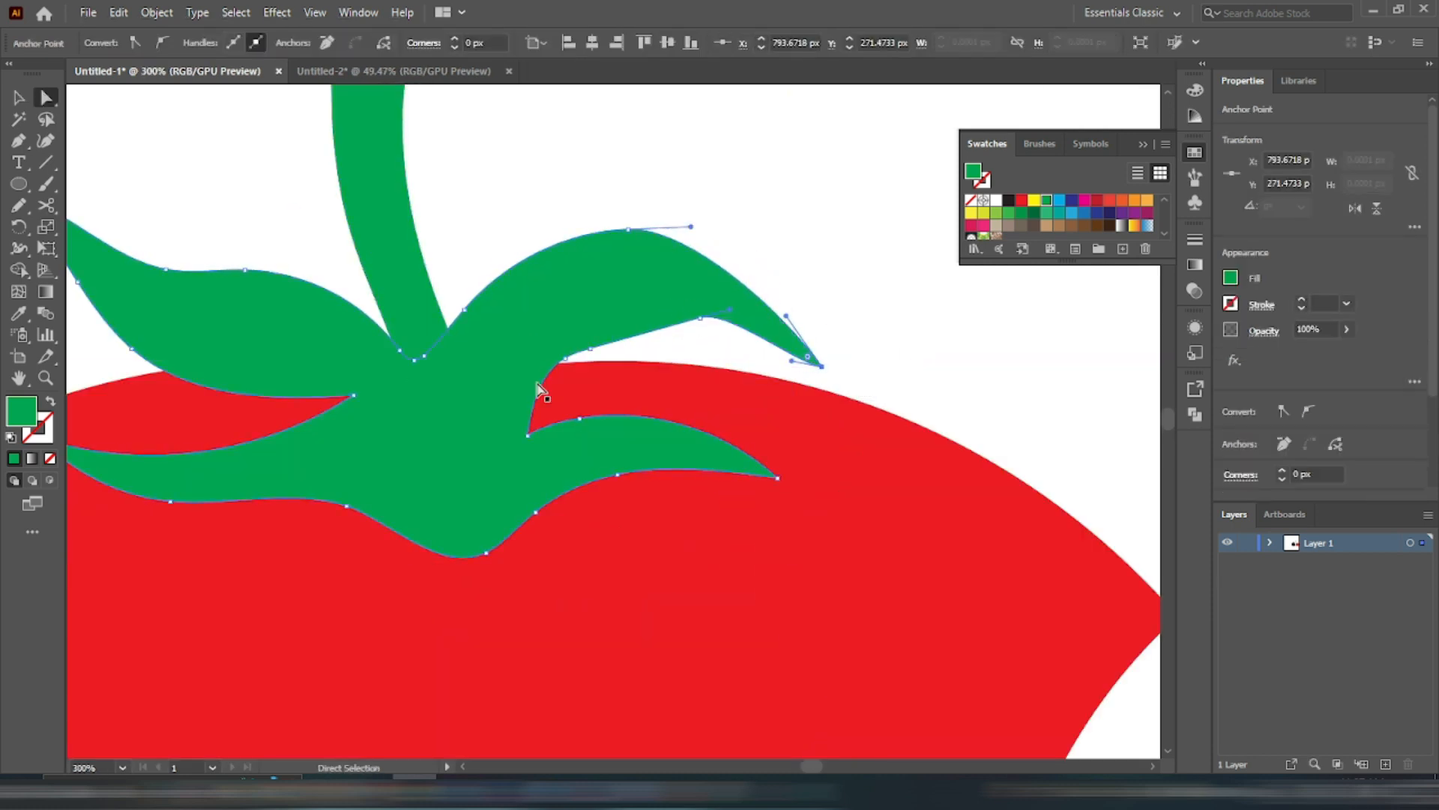
{"action": "left_click_drag", "start_coordinate": [590, 351], "coordinate": [597, 325]}
{"action": "left_click_drag", "start_coordinate": [702, 324], "coordinate": [703, 353]}
{"action": "left_click_drag", "start_coordinate": [564, 359], "coordinate": [556, 386]}
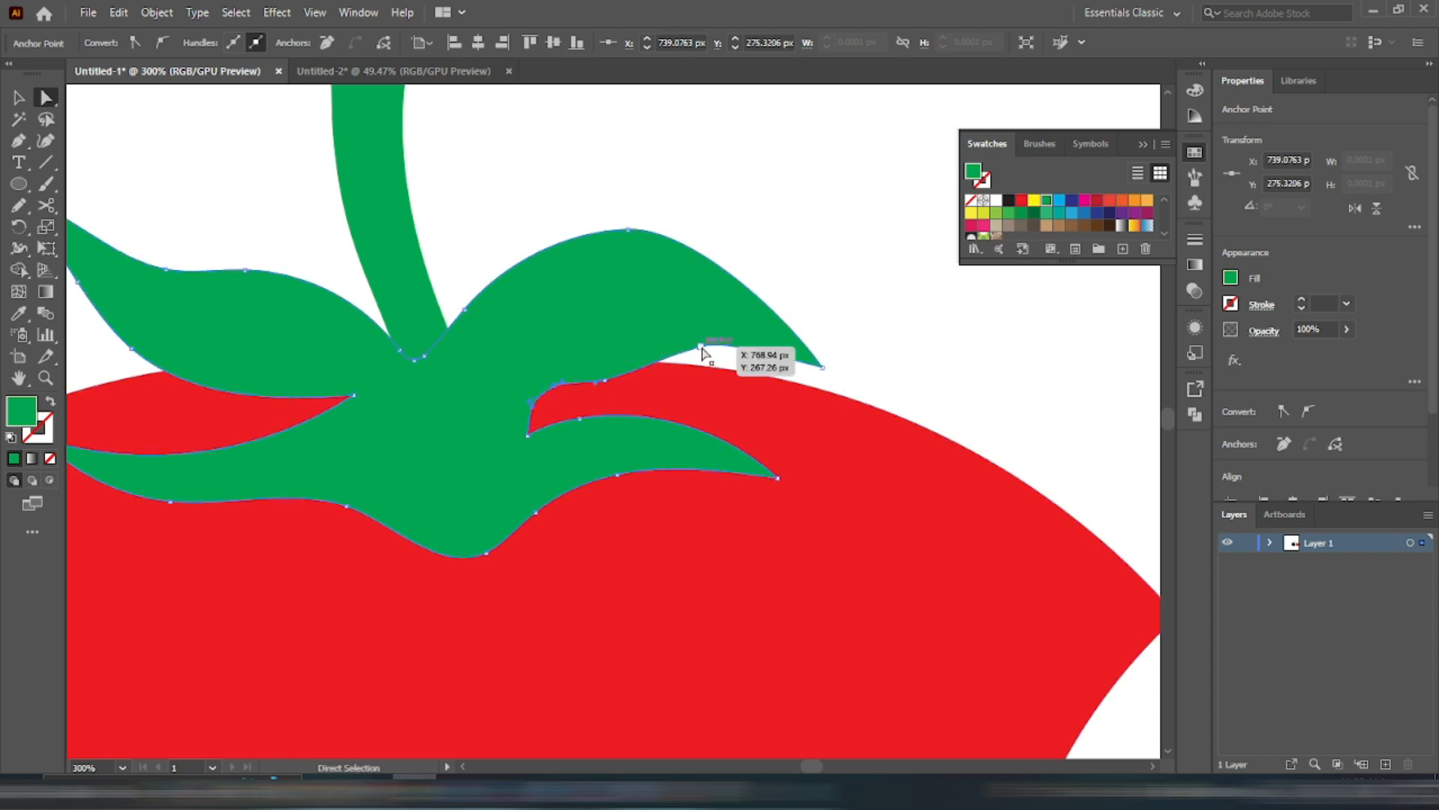
{"action": "left_click_drag", "start_coordinate": [630, 231], "coordinate": [625, 258]}
- Adjust the anchor points of the remaining leaves to refine the crown's outline
{"action": "left_click_drag", "start_coordinate": [237, 312], "coordinate": [436, 324]}
{"action": "left_click_drag", "start_coordinate": [239, 453], "coordinate": [202, 429]}
{"action": "left_click_drag", "start_coordinate": [686, 568], "coordinate": [738, 510]}
{"action": "left_click_drag", "start_coordinate": [780, 433], "coordinate": [809, 413]}
{"action": "scroll", "coordinate": [530, 407], "scroll_direction": "down", "scroll_amount": 3}
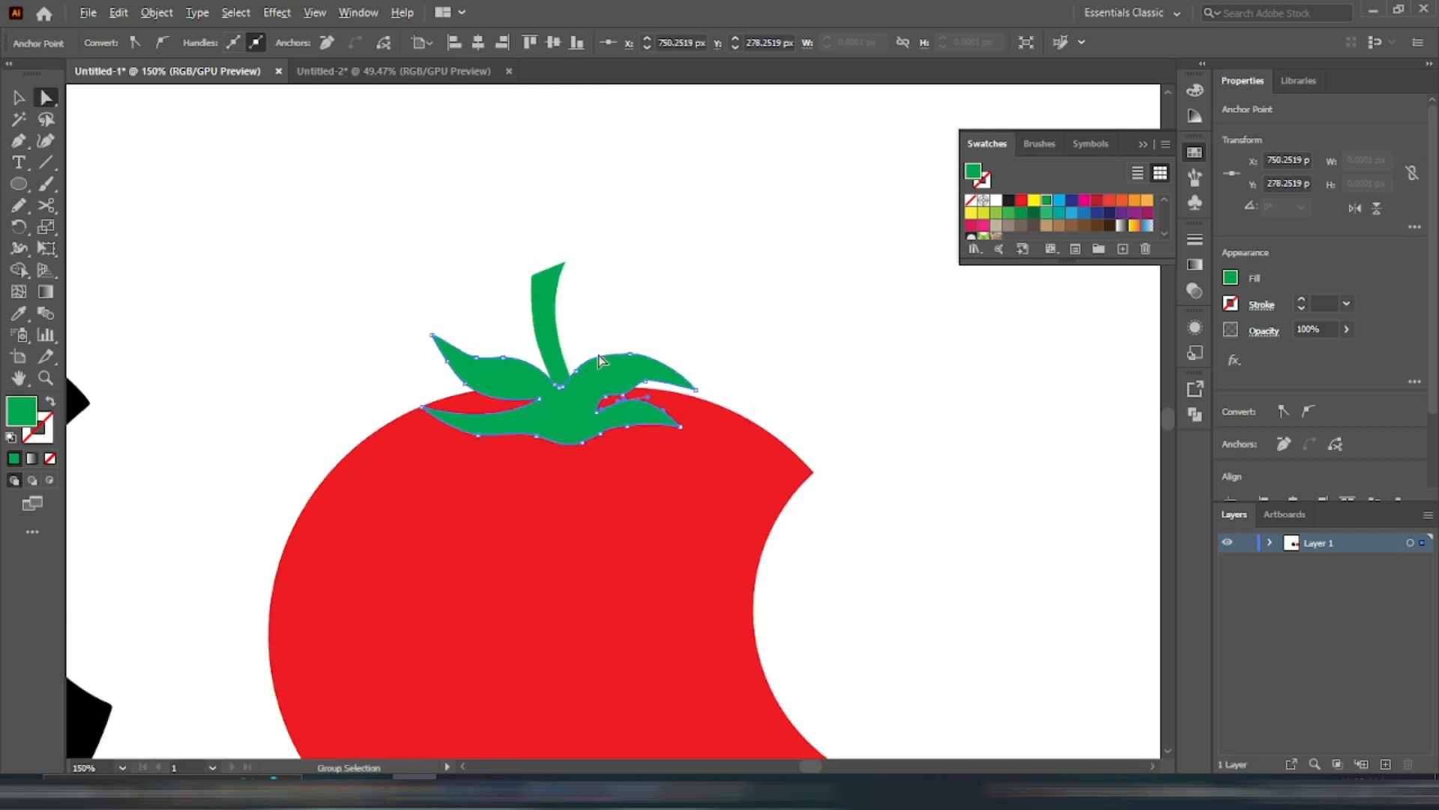
- Round the corners at the upper end of the stem by about 9.5 px
{"action": "scroll", "coordinate": [517, 287], "scroll_direction": "up", "scroll_amount": 3}
{"action": "left_click", "coordinate": [577, 309]}
{"action": "left_click", "coordinate": [643, 225]}
{"action": "left_click_drag", "start_coordinate": [630, 239], "coordinate": [571, 395]}
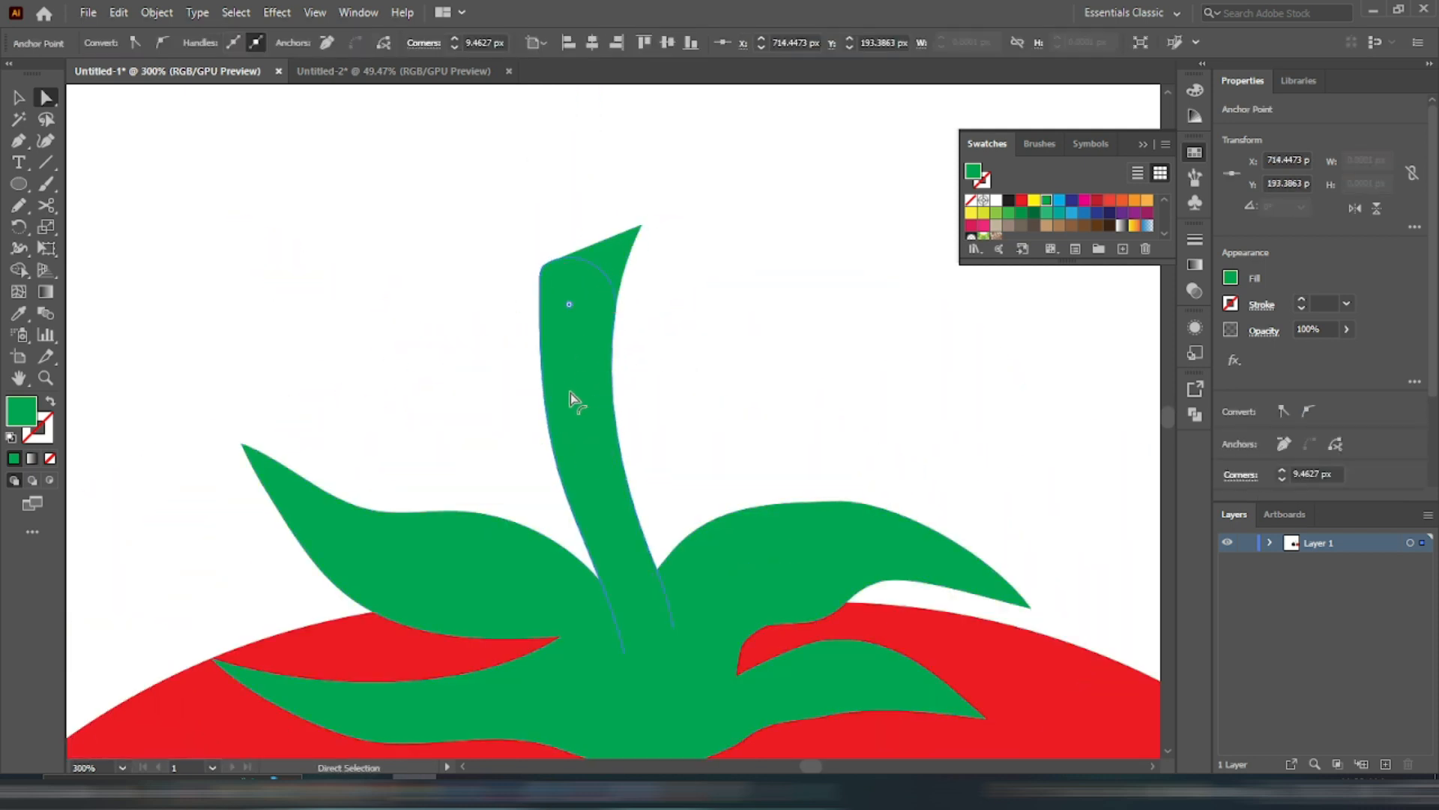
{"action": "left_click", "coordinate": [626, 327]}
{"action": "scroll", "coordinate": [625, 327], "scroll_direction": "down", "scroll_amount": 3}
{"action": "key", "text": "alt+v"}
{"action": "left_click", "coordinate": [702, 326]}
{"action": "key", "text": "v"}
{"action": "scroll", "coordinate": [602, 305], "scroll_direction": "down", "scroll_amount": 2}
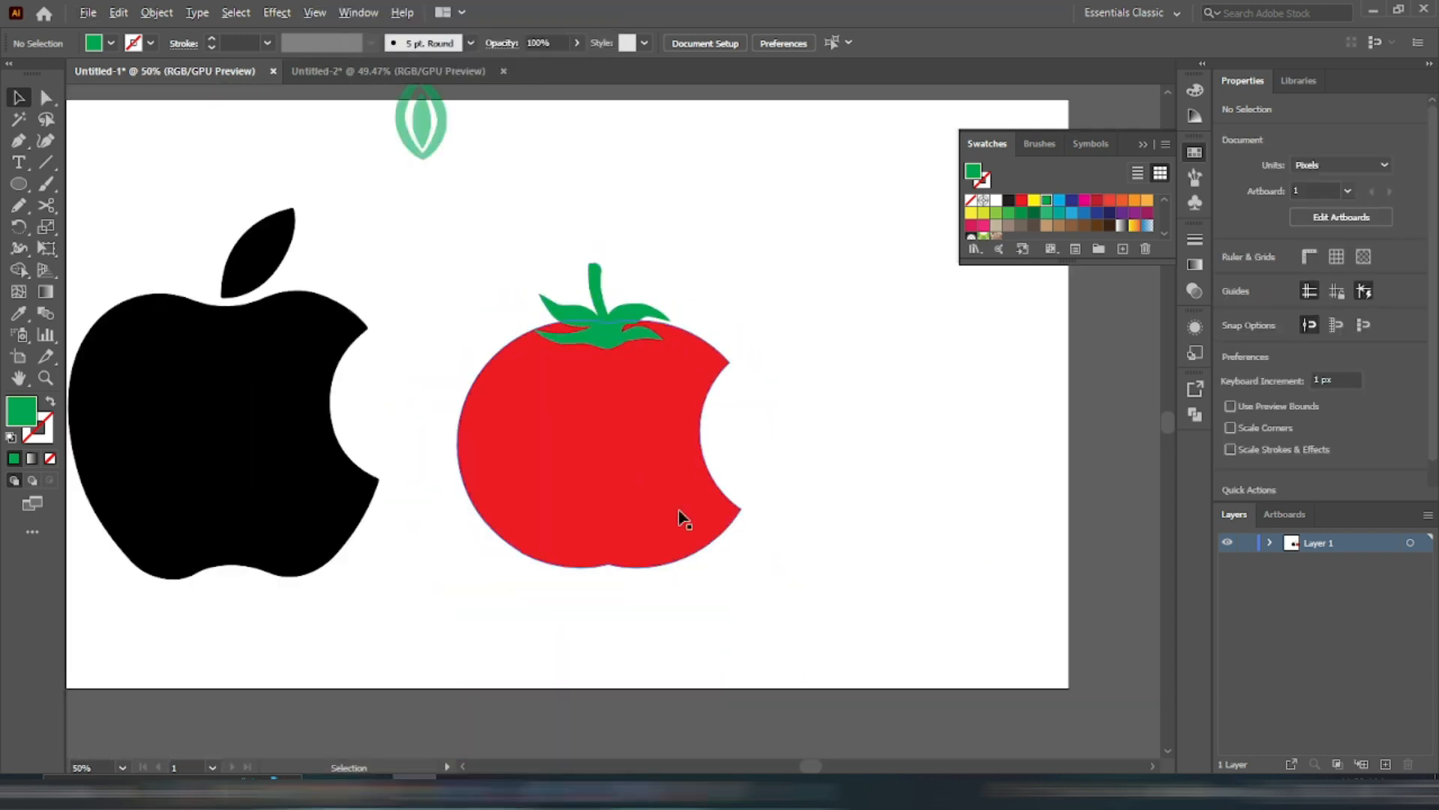
- Draw a curved highlight about 49 by 171 px along the body's left side with the Pencil tool and fill it white
{"action": "scroll", "coordinate": [530, 449], "scroll_direction": "up", "scroll_amount": 2}
{"action": "scroll", "coordinate": [457, 418], "scroll_direction": "up", "scroll_amount": 1}
{"action": "key", "text": "n"}
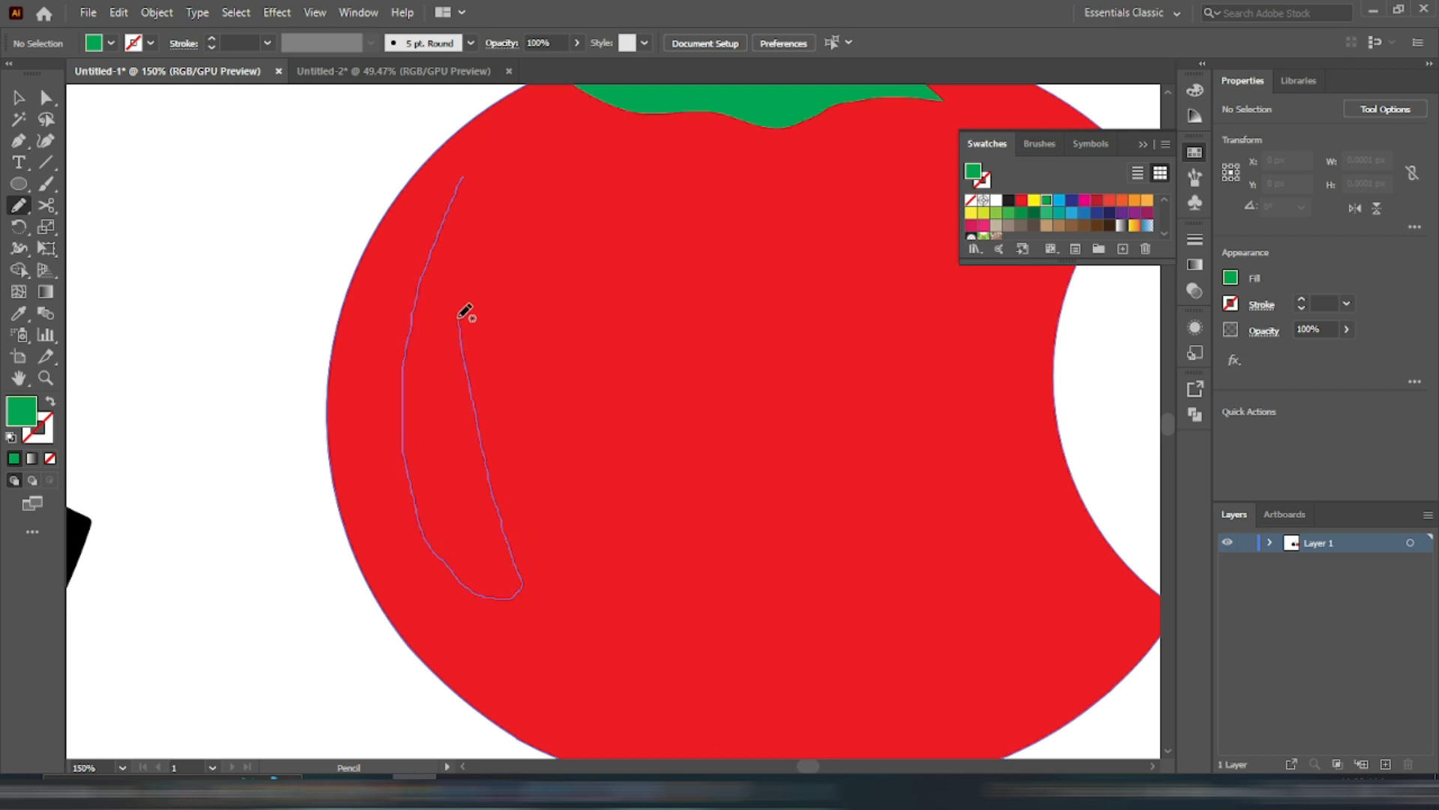
{"action": "left_click_drag", "start_coordinate": [471, 166], "coordinate": [464, 174]}
{"action": "left_click", "coordinate": [996, 201]}
{"action": "key", "text": "b"}
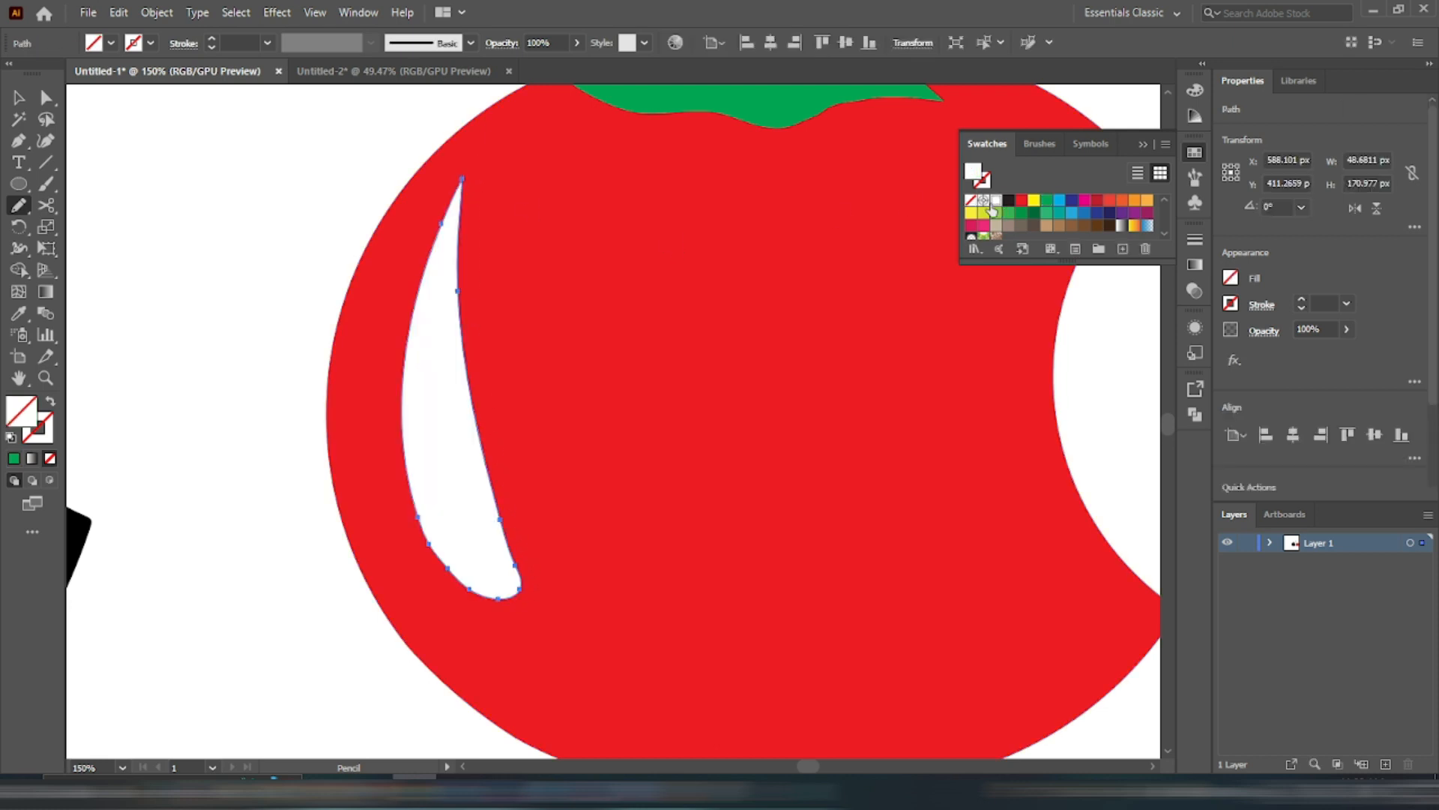
- Set the white highlight's opacity to 21%
{"action": "left_click", "coordinate": [576, 43]}
{"action": "left_click_drag", "start_coordinate": [577, 67], "coordinate": [525, 66]}
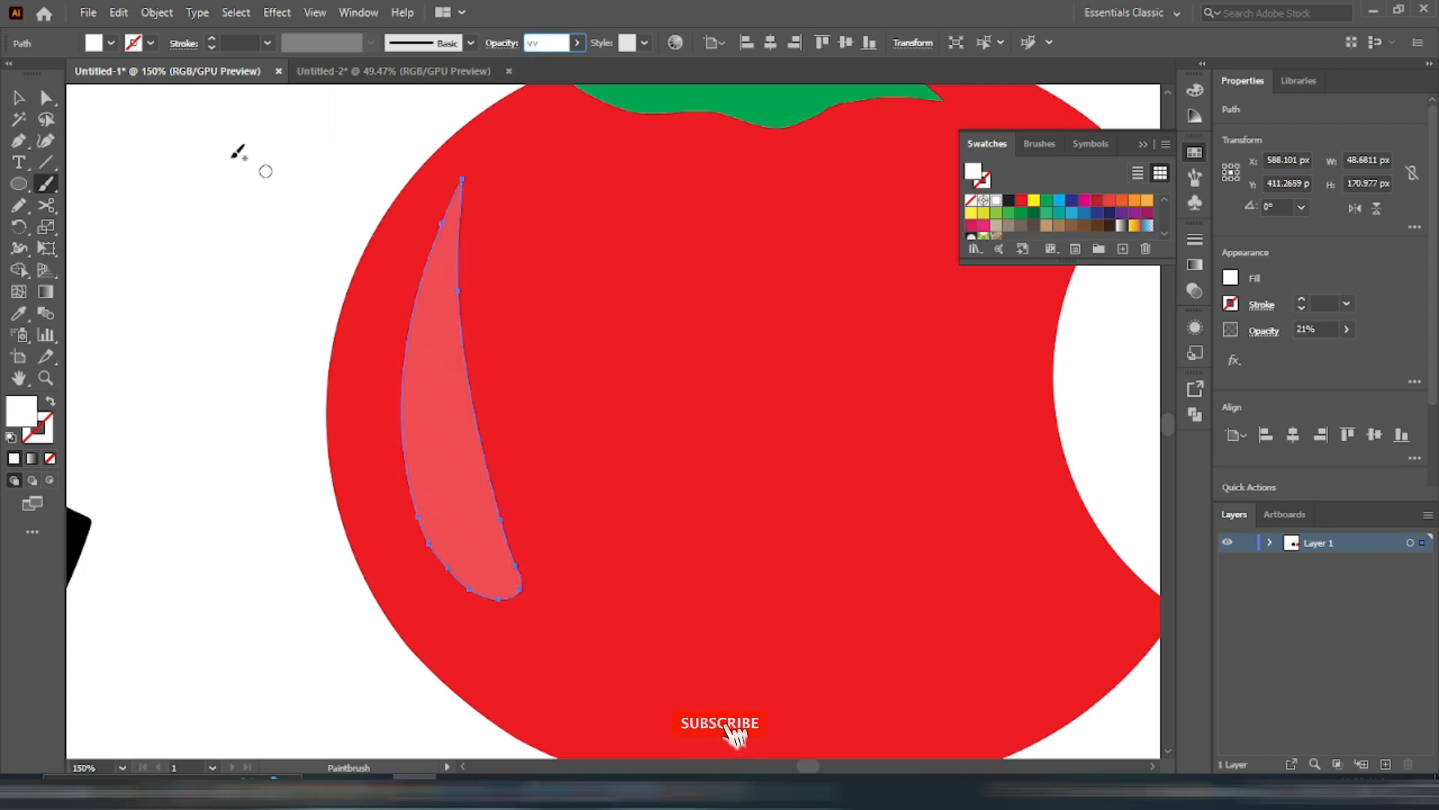
{"action": "left_click", "coordinate": [19, 98]}
{"action": "left_click", "coordinate": [263, 192]}
- Nudge the highlight toward the body's left edge and reshape its upper tip and inner edge
{"action": "scroll", "coordinate": [263, 192], "scroll_direction": "down", "scroll_amount": 3}
{"action": "scroll", "coordinate": [355, 309], "scroll_direction": "up", "scroll_amount": 1}
{"action": "left_click_drag", "start_coordinate": [339, 324], "coordinate": [330, 334]}
{"action": "left_click", "coordinate": [241, 266]}
{"action": "scroll", "coordinate": [399, 268], "scroll_direction": "down", "scroll_amount": 1}
{"action": "scroll", "coordinate": [332, 263], "scroll_direction": "up", "scroll_amount": 3}
{"action": "left_click", "coordinate": [374, 322]}
{"action": "key", "text": "a"}
{"action": "left_click_drag", "start_coordinate": [380, 186], "coordinate": [397, 171]}
{"action": "left_click_drag", "start_coordinate": [374, 294], "coordinate": [367, 303]}
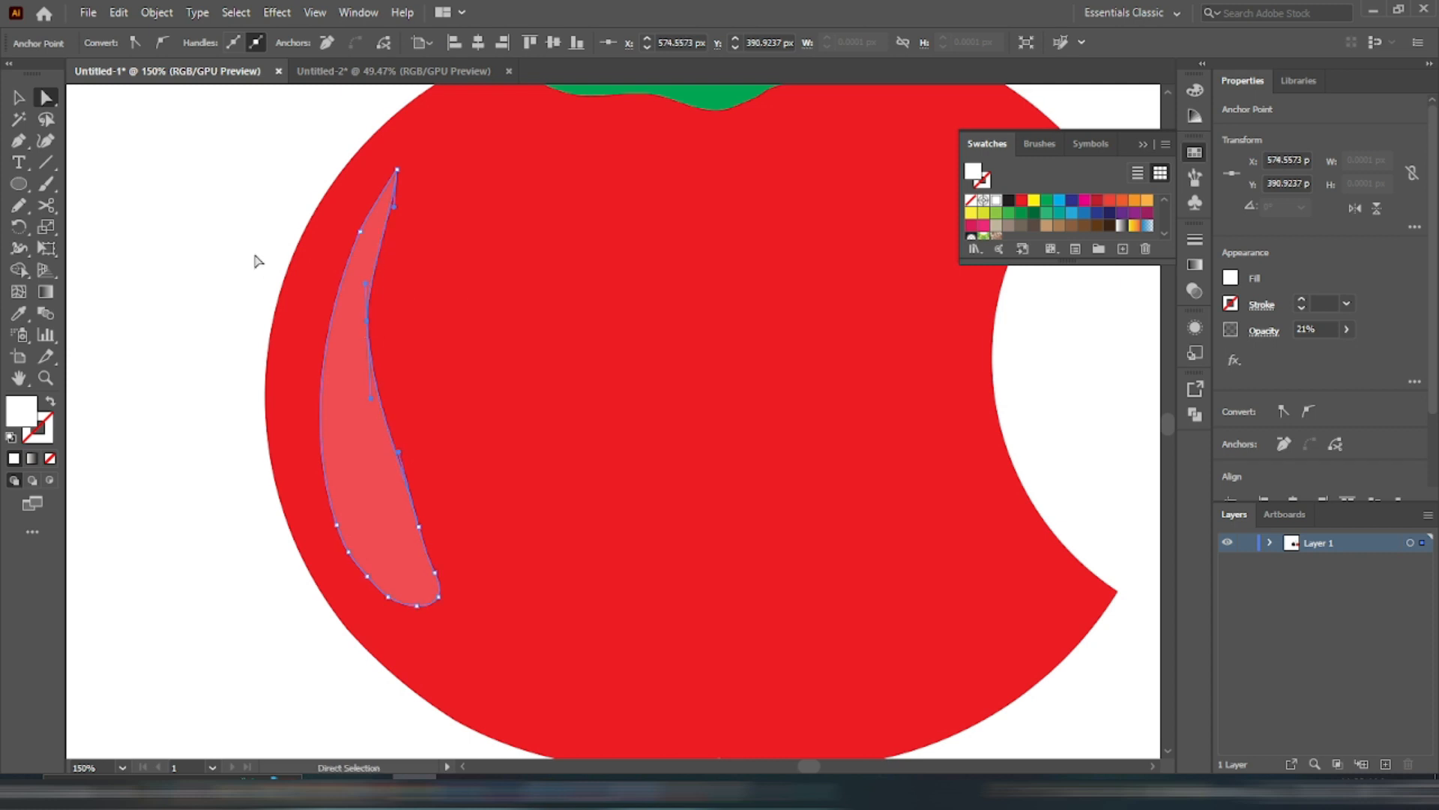
- Delete the translucent highlight from the tomato body
{"action": "left_click", "coordinate": [250, 257]}
{"action": "left_click", "coordinate": [360, 403]}
{"action": "key", "text": "Delete"}
- Try to draw a curved white highlight along the body's left edge with the Pen tool
{"action": "key", "text": "p"}
{"action": "left_click", "coordinate": [412, 155]}
{"action": "left_click_drag", "start_coordinate": [332, 510], "coordinate": [397, 716]}
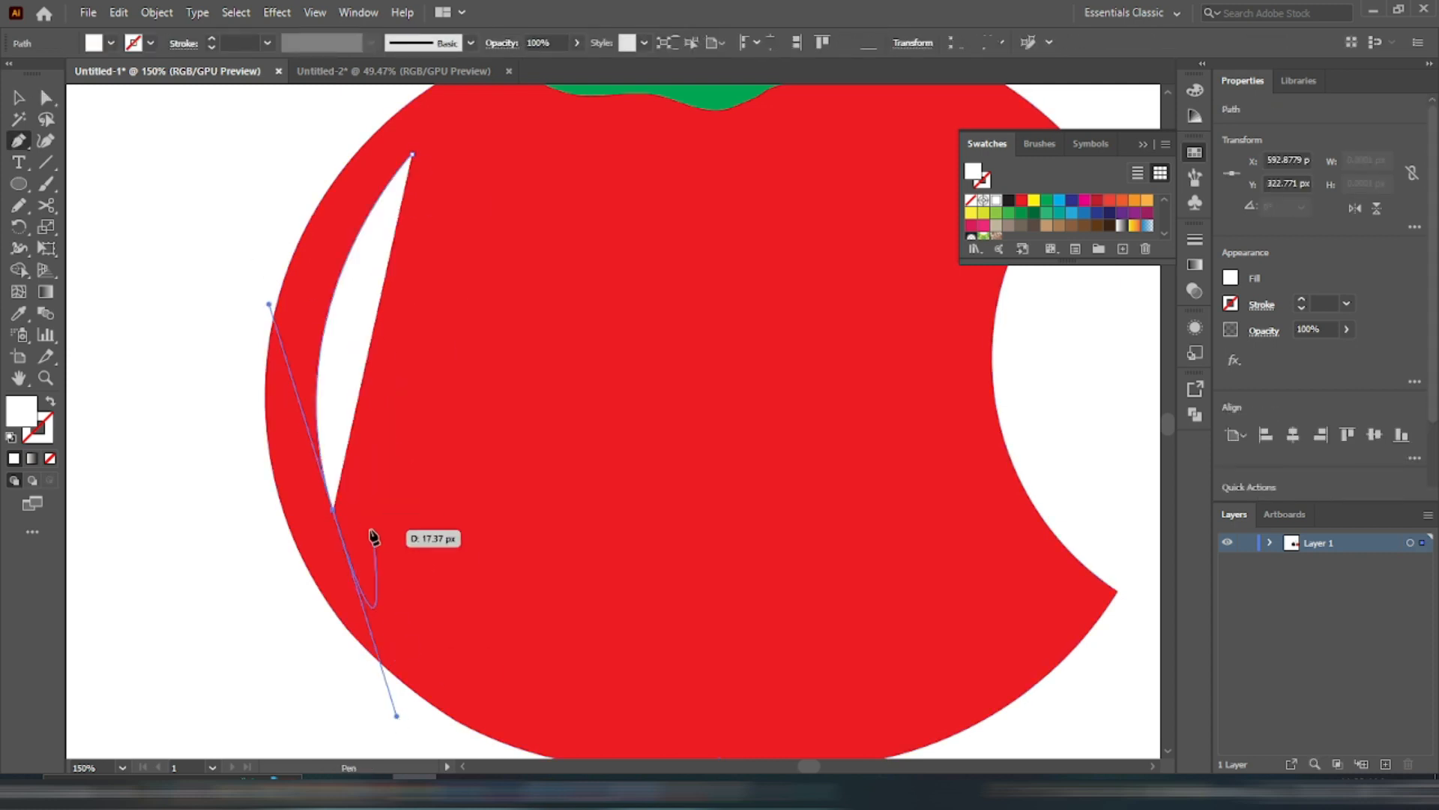
{"action": "left_click", "coordinate": [332, 510]}
{"action": "key", "text": "ctrl+z"}
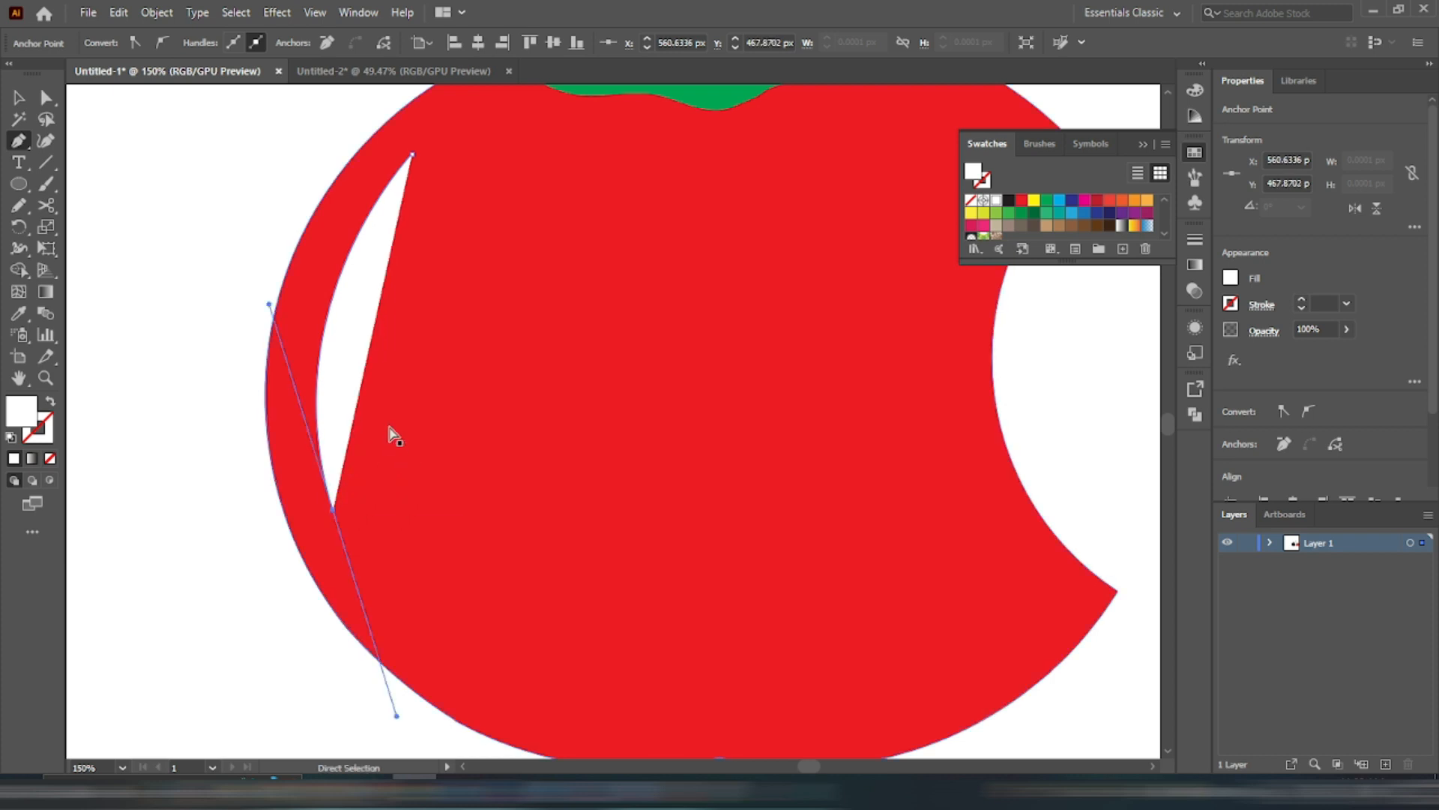
- Delete the incomplete white highlight drawn with the Pen tool
{"action": "key", "text": "v"}
{"action": "left_click", "coordinate": [220, 364]}
{"action": "scroll", "coordinate": [364, 384], "scroll_direction": "down", "scroll_amount": 2}
{"action": "left_click", "coordinate": [365, 391]}
{"action": "key", "text": "Delete"}
- Draw a curved open highlight path along the tomato body's left edge with the Pen tool, with a white stroke and no fill
{"action": "key", "text": "p"}
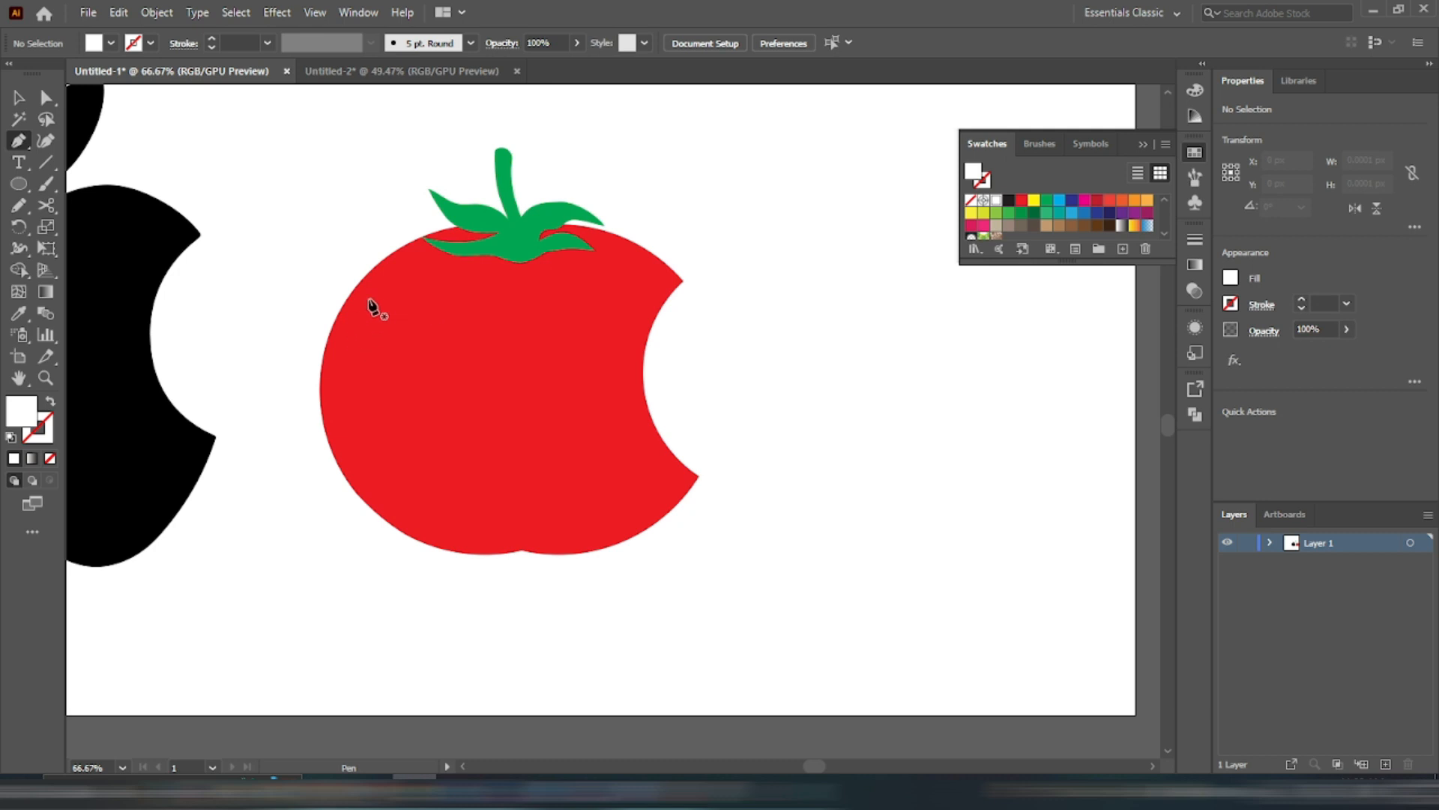
{"action": "left_click", "coordinate": [379, 302]}
{"action": "mouse_move", "coordinate": [370, 444]}
{"action": "left_mouse_down"}
{"action": "mouse_move", "coordinate": [420, 548]}
{"action": "mouse_move", "coordinate": [405, 531]}
{"action": "left_mouse_up"}
{"action": "scroll", "coordinate": [321, 403], "scroll_direction": "up", "scroll_amount": 1}
{"action": "key", "text": "shift+x"}
- Set the highlight path's stroke weight to 11 pt and apply the width profile that tapers at both ends
{"action": "key", "text": "v"}
{"action": "left_click", "coordinate": [359, 322]}
{"action": "left_click", "coordinate": [377, 327]}
{"action": "left_click", "coordinate": [211, 40]}
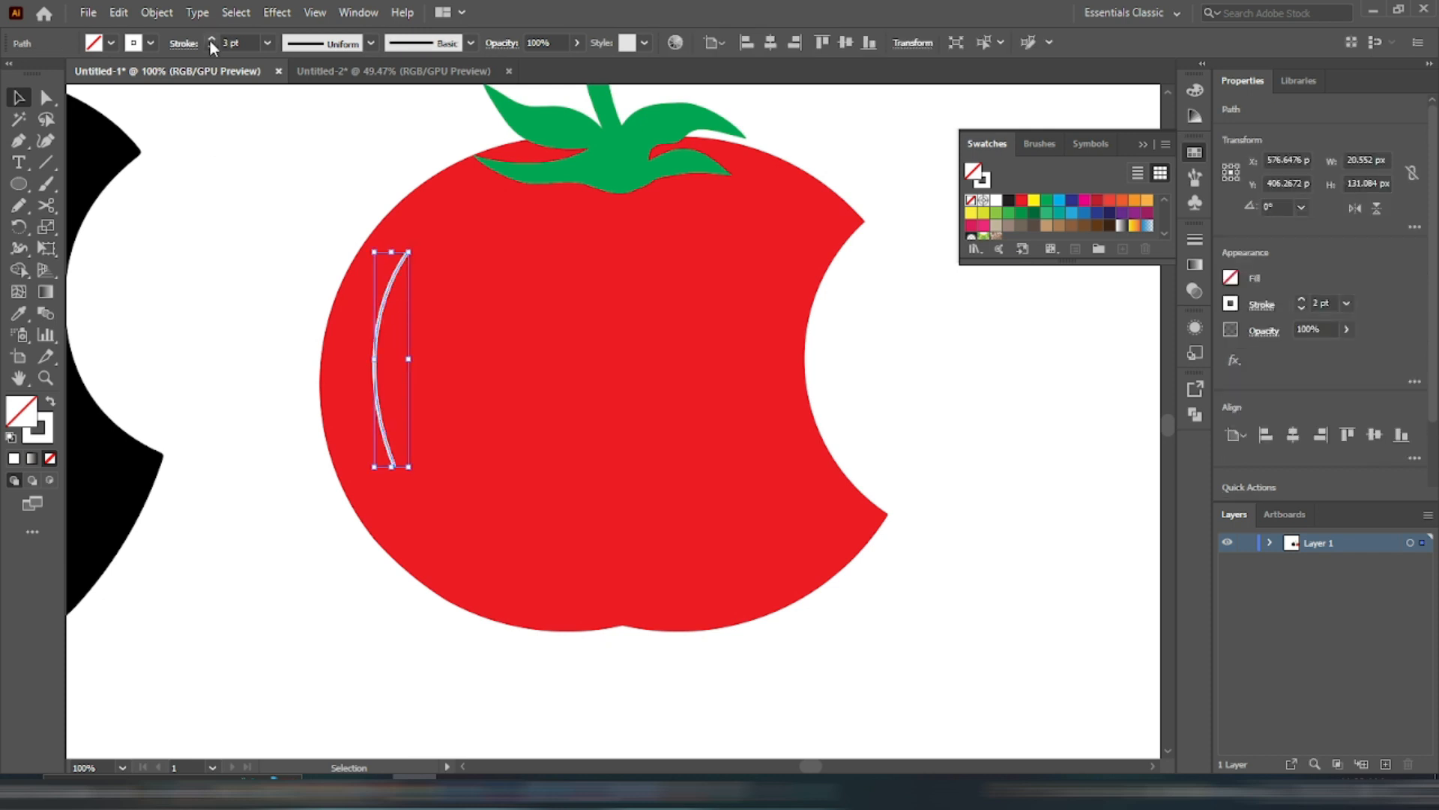
{"action": "left_click", "coordinate": [211, 40]}
{"action": "left_click", "coordinate": [212, 40]}
{"action": "left_click", "coordinate": [212, 40]}
{"action": "left_click", "coordinate": [370, 43]}
{"action": "left_click", "coordinate": [349, 176]}
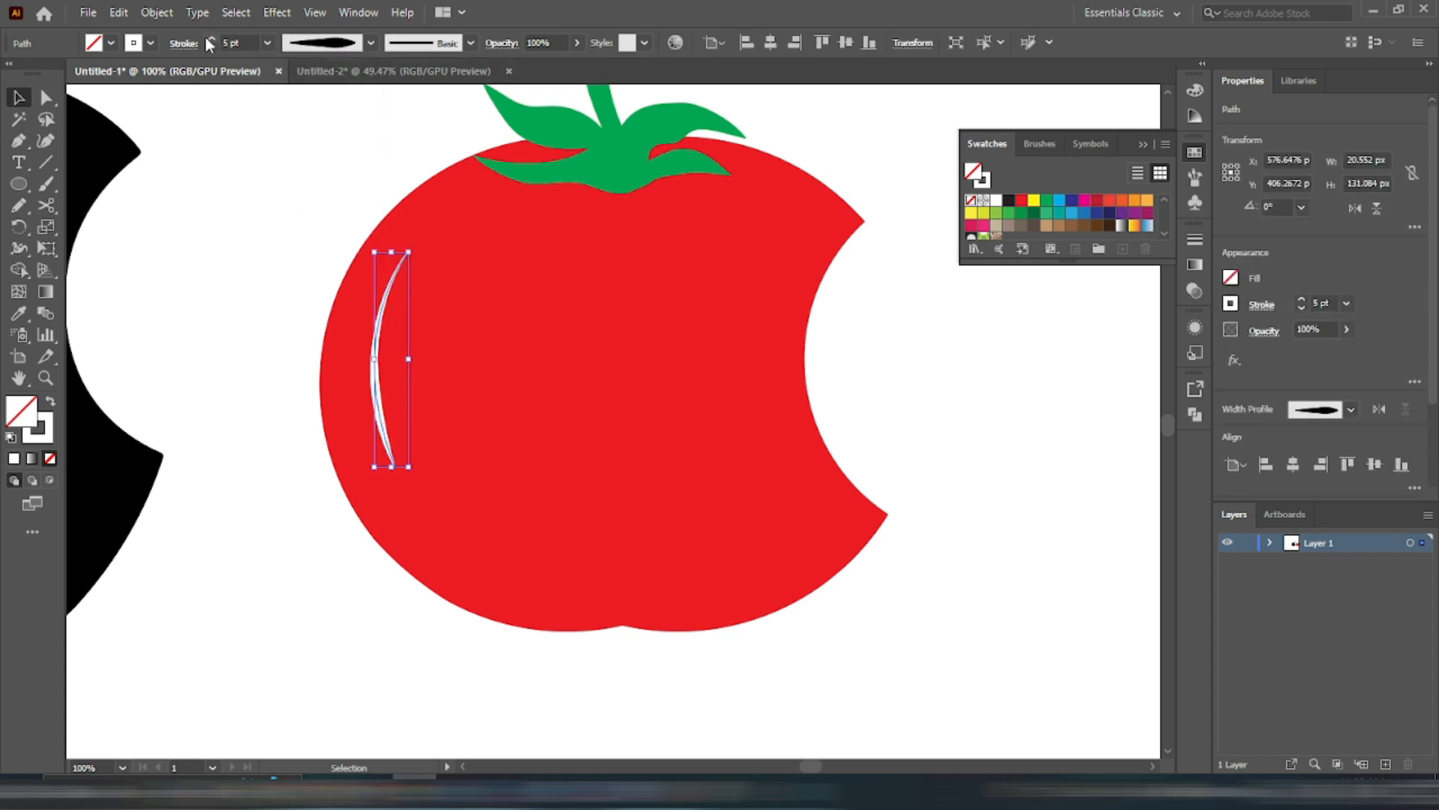
- Lower the highlight's opacity to 36% and deselect it
{"action": "left_click", "coordinate": [577, 42]}
{"action": "left_click_drag", "start_coordinate": [579, 66], "coordinate": [530, 66]}
{"action": "left_click", "coordinate": [257, 242]}
- Add the text "Itomato" in the empty area beside the tomato's bite
{"action": "scroll", "coordinate": [256, 241], "scroll_direction": "down", "scroll_amount": 1}
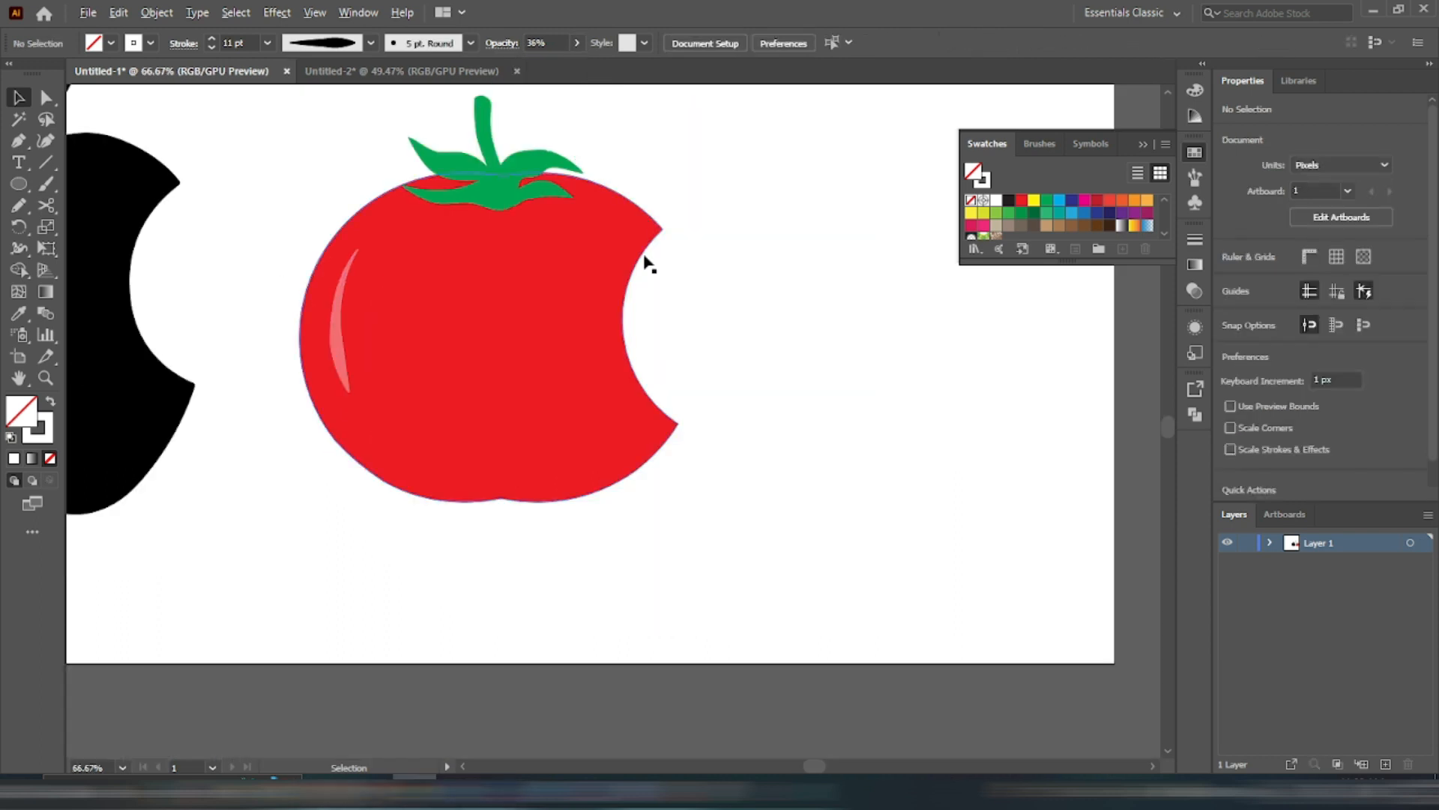
{"action": "scroll", "coordinate": [604, 350], "scroll_direction": "up", "scroll_amount": 1}
{"action": "scroll", "coordinate": [578, 381], "scroll_direction": "up", "scroll_amount": 1}
{"action": "scroll", "coordinate": [577, 381], "scroll_direction": "down", "scroll_amount": 2}
{"action": "scroll", "coordinate": [649, 363], "scroll_direction": "up", "scroll_amount": 2}
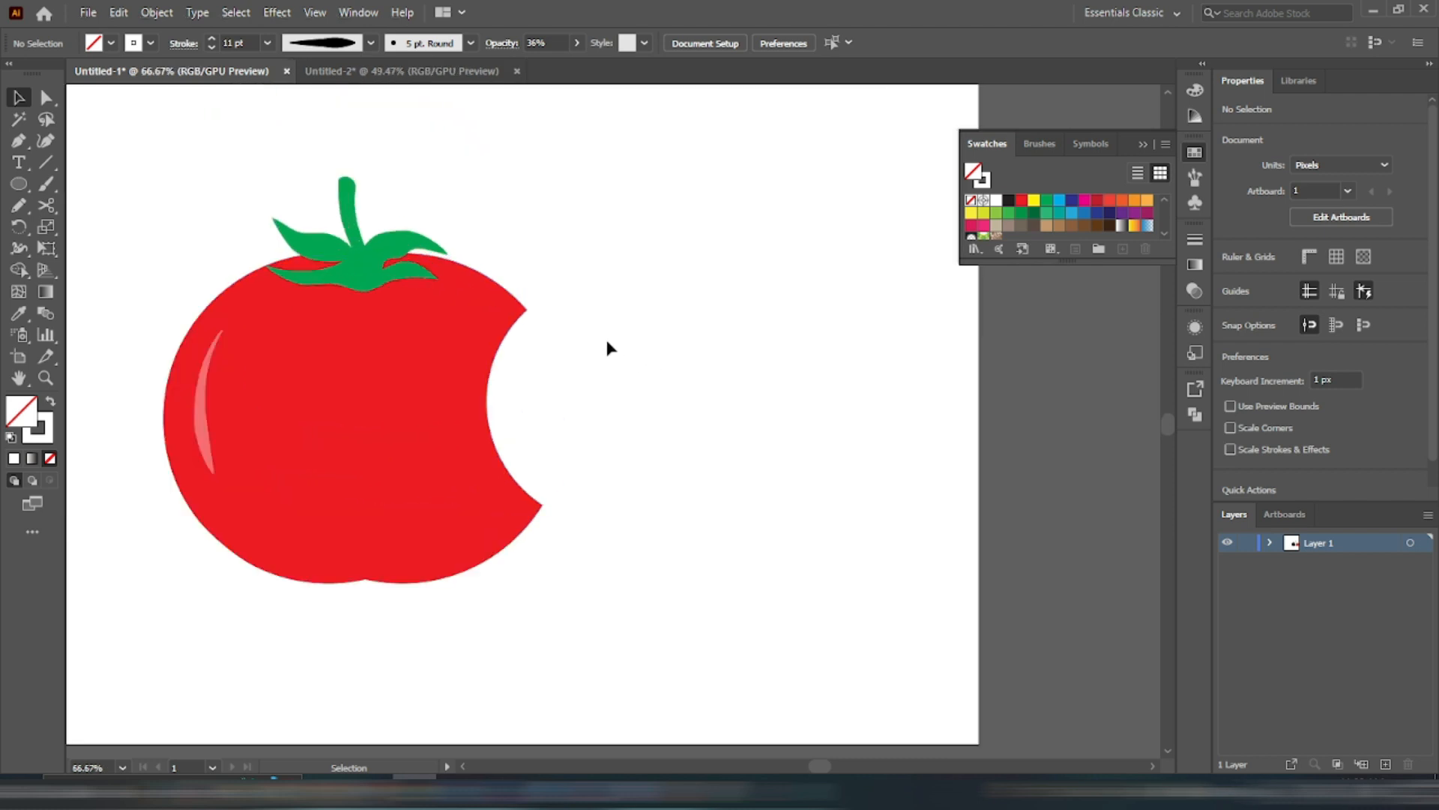
{"action": "key", "text": "t"}
{"action": "left_click", "coordinate": [608, 338]}
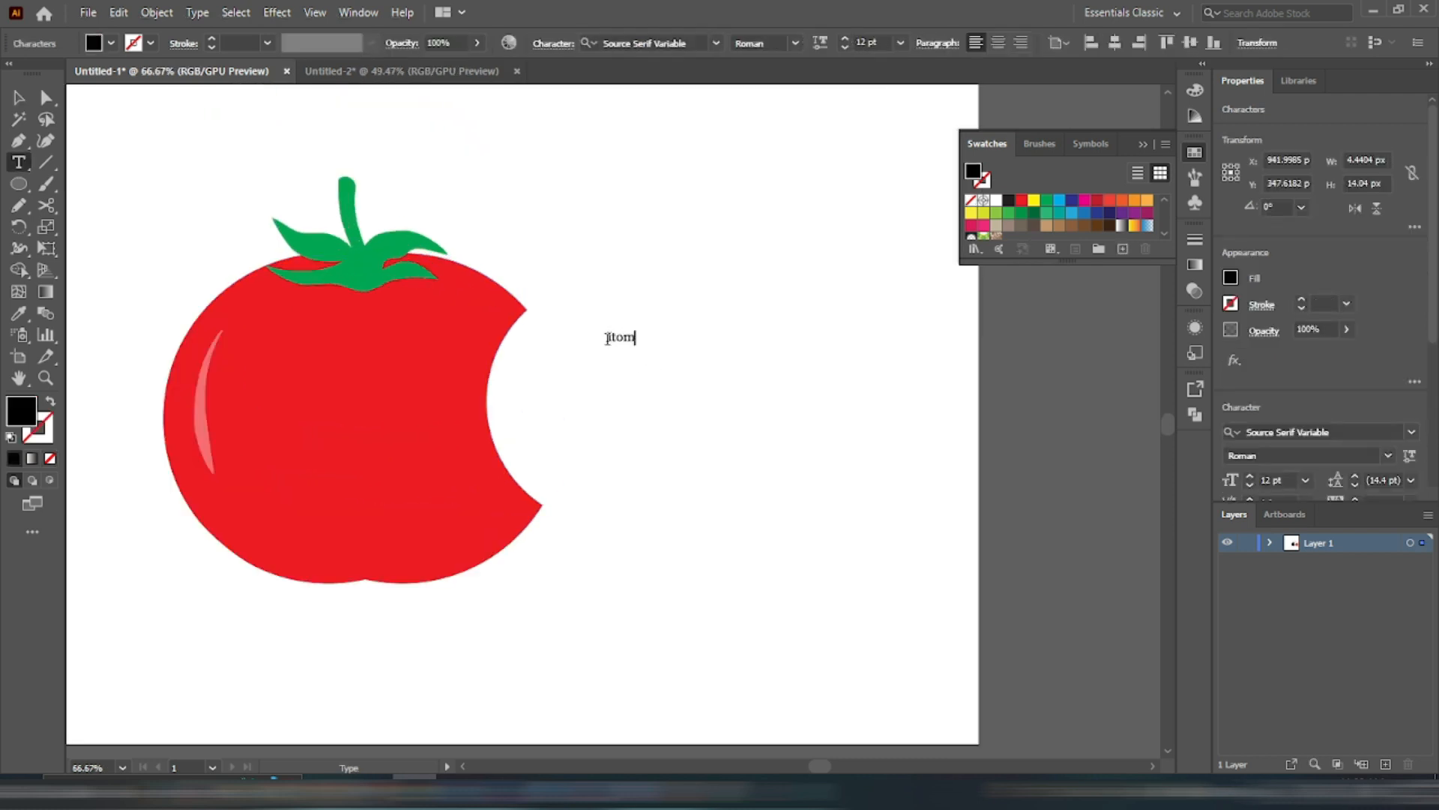
{"action": "left_click", "coordinate": [18, 87]}
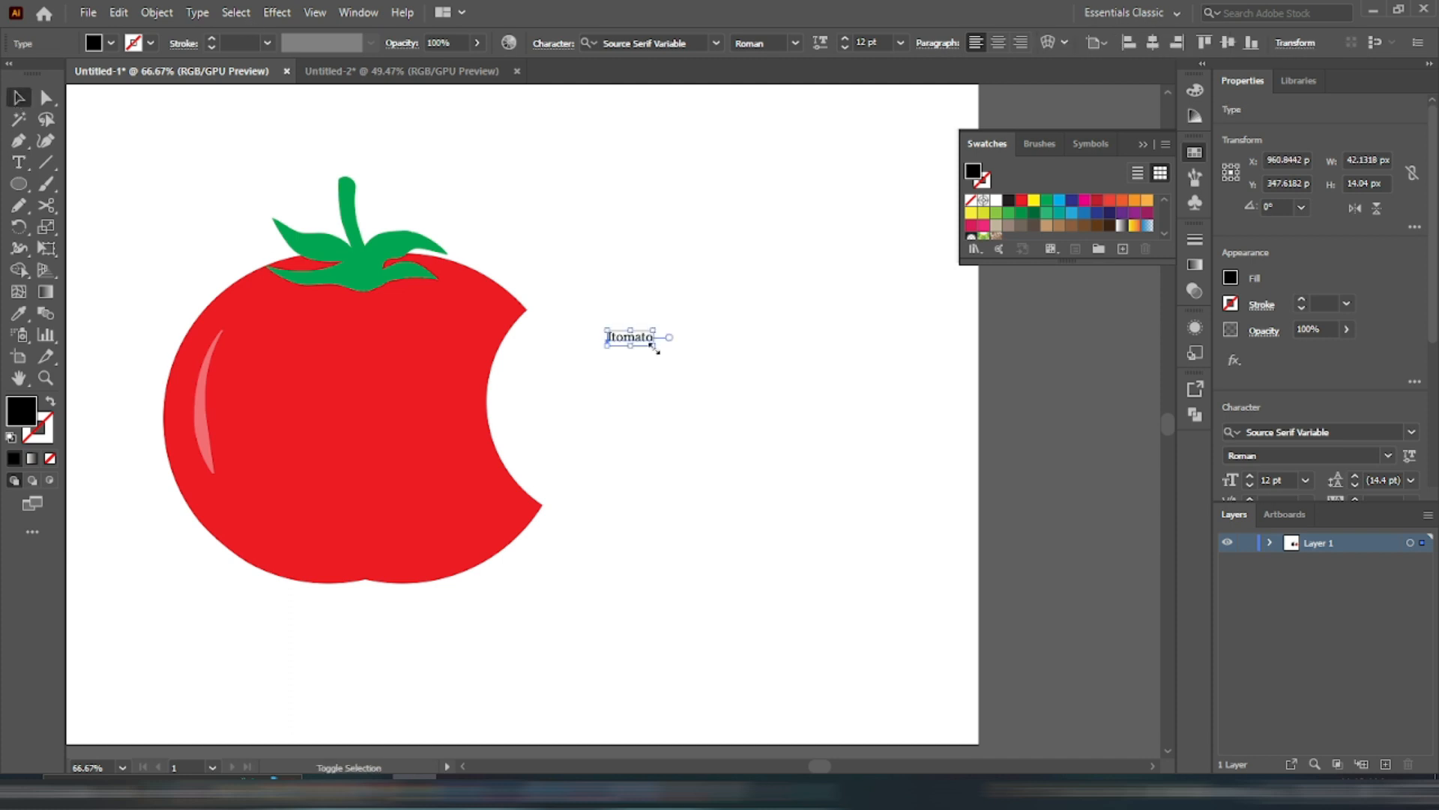
- Enlarge the "Itomato" text to wordmark size and place it beside the tomato's bite
{"action": "left_click_drag", "start_coordinate": [654, 348], "coordinate": [795, 445]}
{"action": "left_click_drag", "start_coordinate": [734, 374], "coordinate": [658, 392]}
{"action": "left_click_drag", "start_coordinate": [854, 459], "coordinate": [949, 503]}
{"action": "left_click_drag", "start_coordinate": [794, 442], "coordinate": [788, 428]}
{"action": "left_click", "coordinate": [747, 498]}
- Group all the tomato's parts and scale the group down to suit the "Itomato" text
{"action": "scroll", "coordinate": [630, 459], "scroll_direction": "down", "scroll_amount": 3}
{"action": "left_click", "coordinate": [466, 394]}
{"action": "left_click_drag", "start_coordinate": [453, 299], "coordinate": [522, 439]}
{"action": "key", "text": "ctrl+g"}
{"action": "left_click_drag", "start_coordinate": [536, 409], "coordinate": [552, 432]}
{"action": "left_click", "coordinate": [565, 484]}
- Move the "Itomato" text so that it sits snugly against the tomato's bite
{"action": "scroll", "coordinate": [637, 418], "scroll_direction": "up", "scroll_amount": 2}
{"action": "left_click_drag", "start_coordinate": [681, 421], "coordinate": [670, 414]}
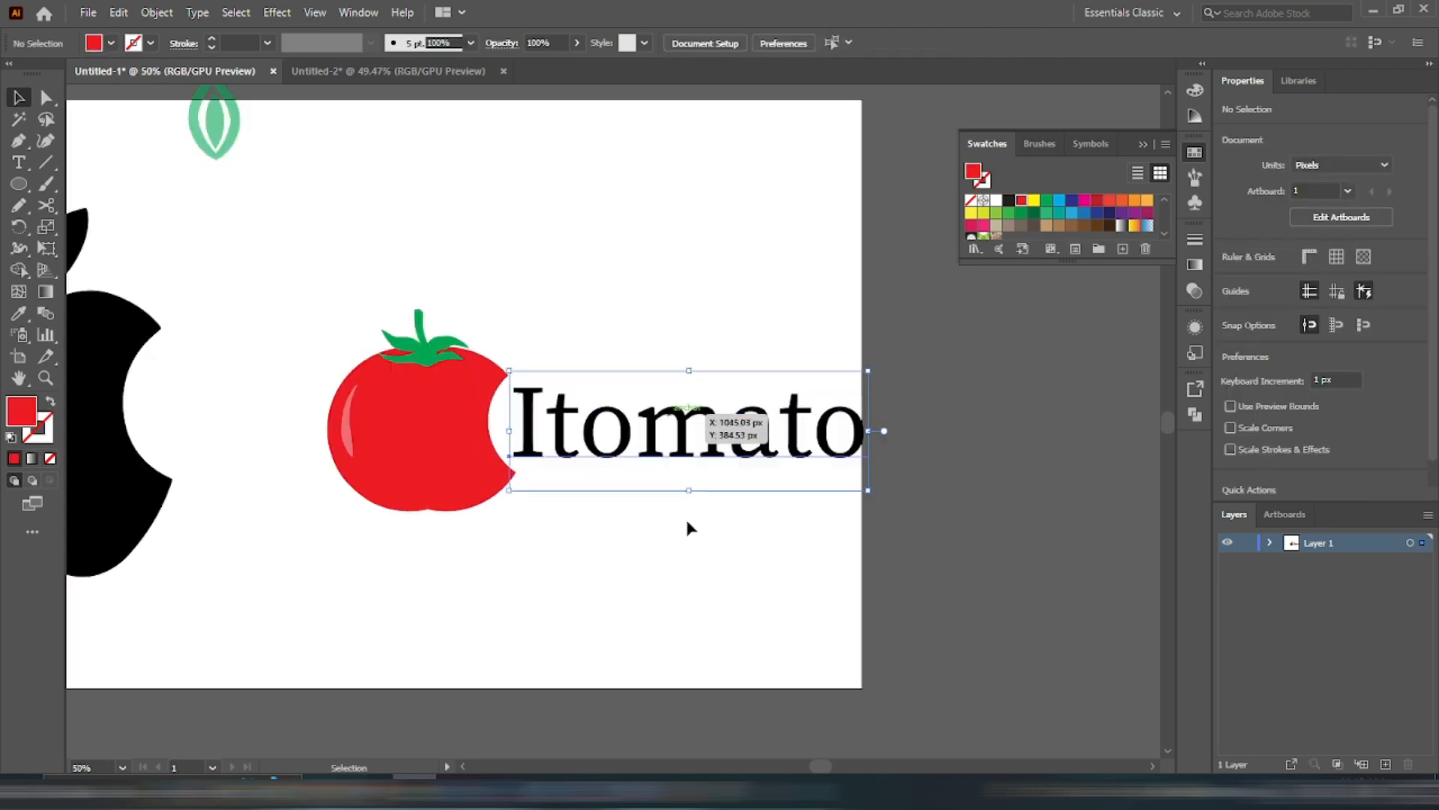
{"action": "left_click", "coordinate": [688, 527]}
- Delete the leftover translucent green leaf shape at the artboard's upper edge
{"action": "scroll", "coordinate": [667, 510], "scroll_direction": "down", "scroll_amount": 1}
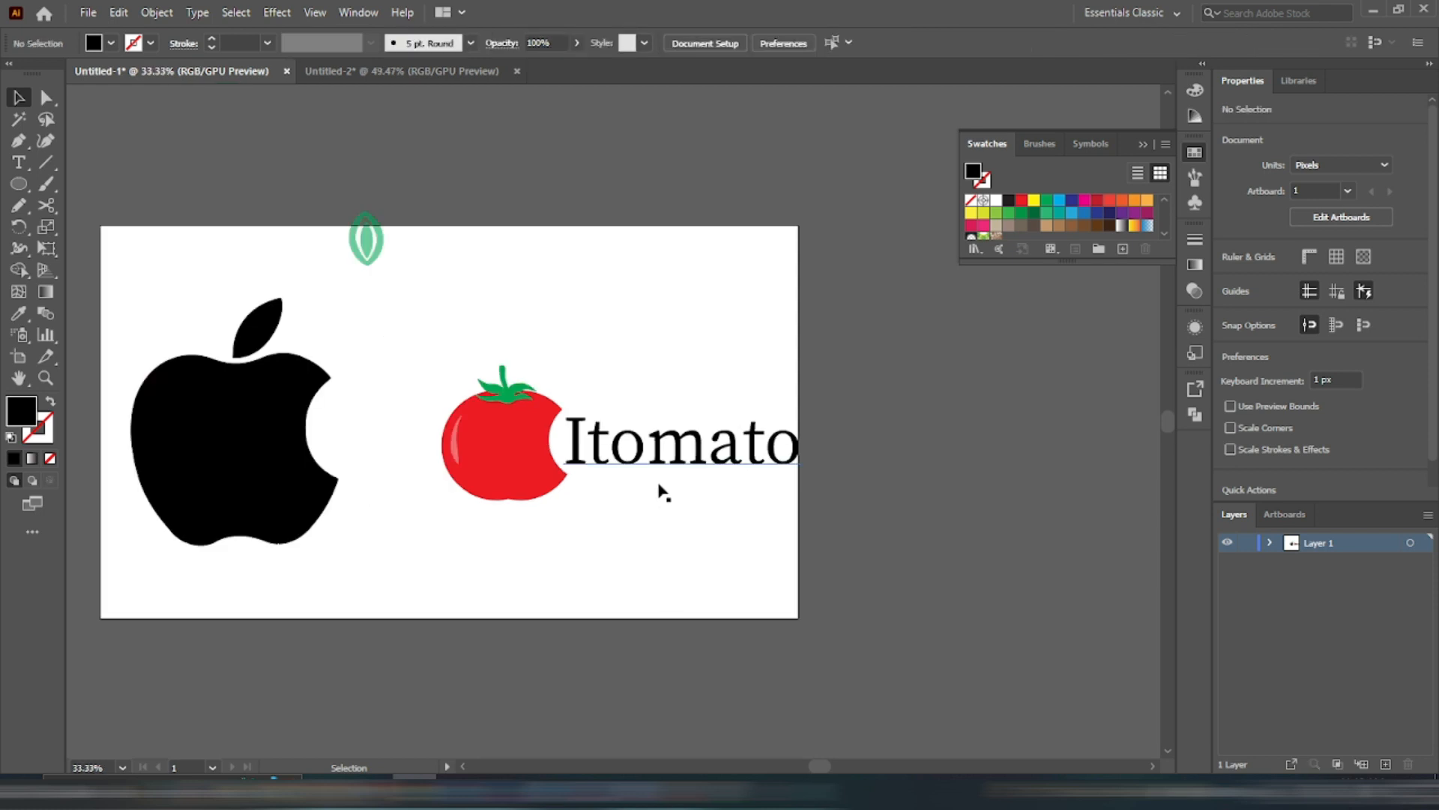
{"action": "left_click_drag", "start_coordinate": [453, 328], "coordinate": [450, 322]}
{"action": "key", "text": "Delete"}
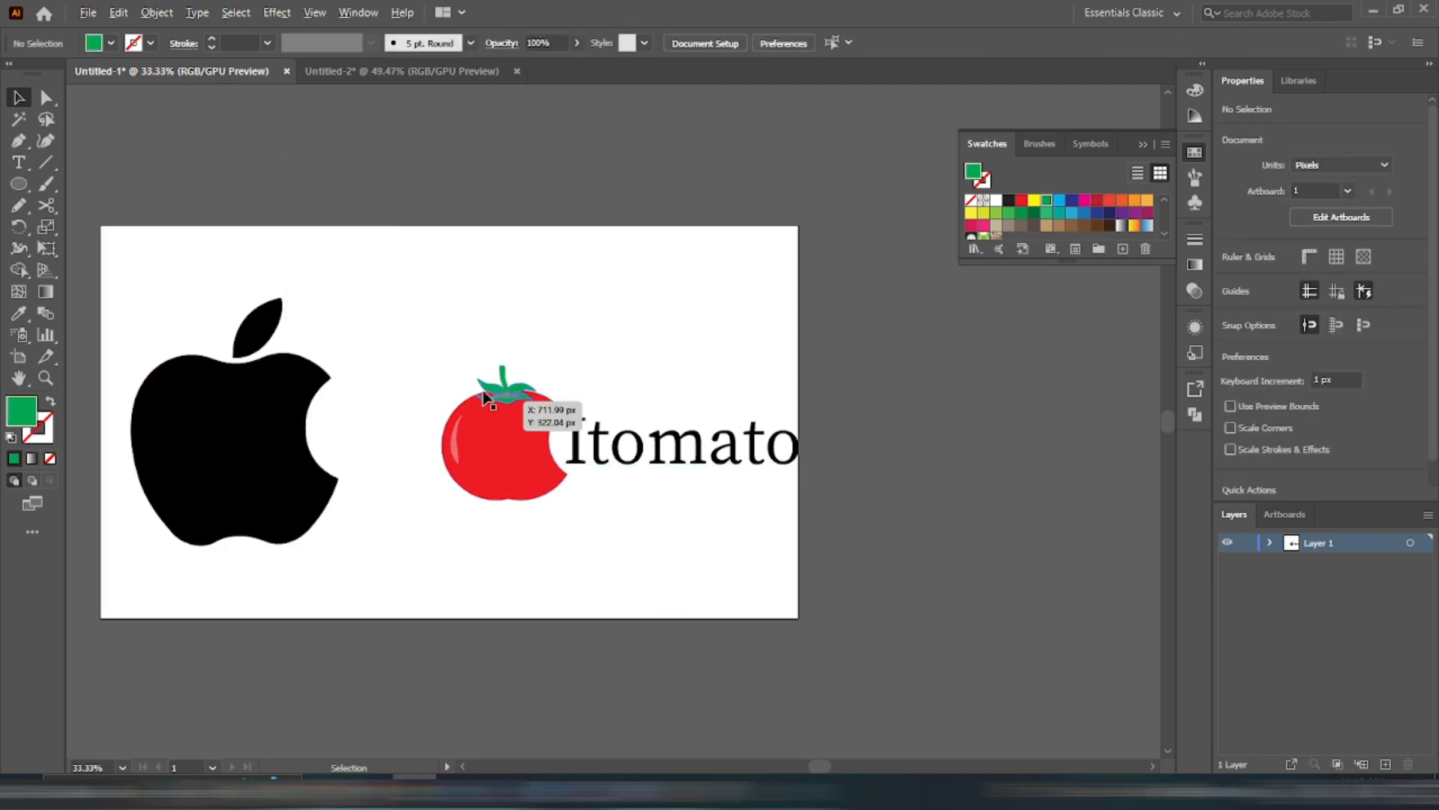
- Move the tomato and its text up to the artboard's upper edge and place a duplicate of both below
{"action": "key", "text": "ctrl+a"}
{"action": "left_click_drag", "start_coordinate": [690, 450], "coordinate": [639, 311]}
{"action": "left_click_drag", "start_coordinate": [630, 308], "coordinate": [431, 553]}
{"action": "left_click", "coordinate": [676, 544]}
- Rearrange the duplicate as a stacked logo, with the "Itomato" text shrunk to the tomato's width and centred beneath it
{"action": "left_click_drag", "start_coordinate": [490, 462], "coordinate": [563, 432]}
{"action": "left_click", "coordinate": [630, 463]}
{"action": "left_click_drag", "start_coordinate": [534, 551], "coordinate": [567, 558]}
{"action": "key", "text": "ctrl+plus"}
{"action": "key", "text": "ctrl+plus"}
{"action": "left_click_drag", "start_coordinate": [529, 645], "coordinate": [552, 566]}
{"action": "left_click", "coordinate": [792, 437]}
{"action": "key", "text": "ctrl+minus"}
{"action": "key", "text": "ctrl+minus"}
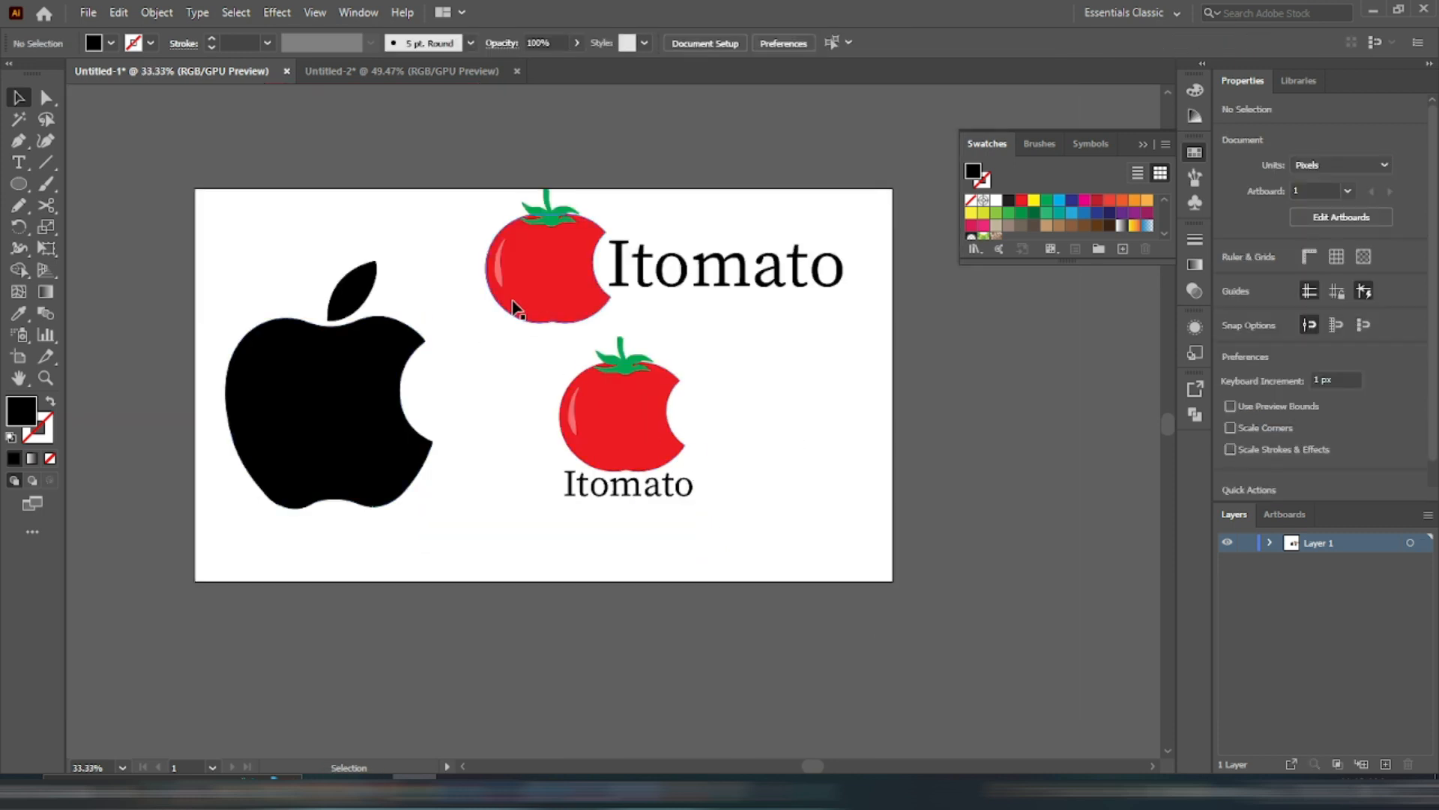
{"action": "scroll", "coordinate": [516, 308], "scroll_direction": "up", "scroll_amount": 1}
{"action": "scroll", "coordinate": [599, 431], "scroll_direction": "up", "scroll_amount": 1}
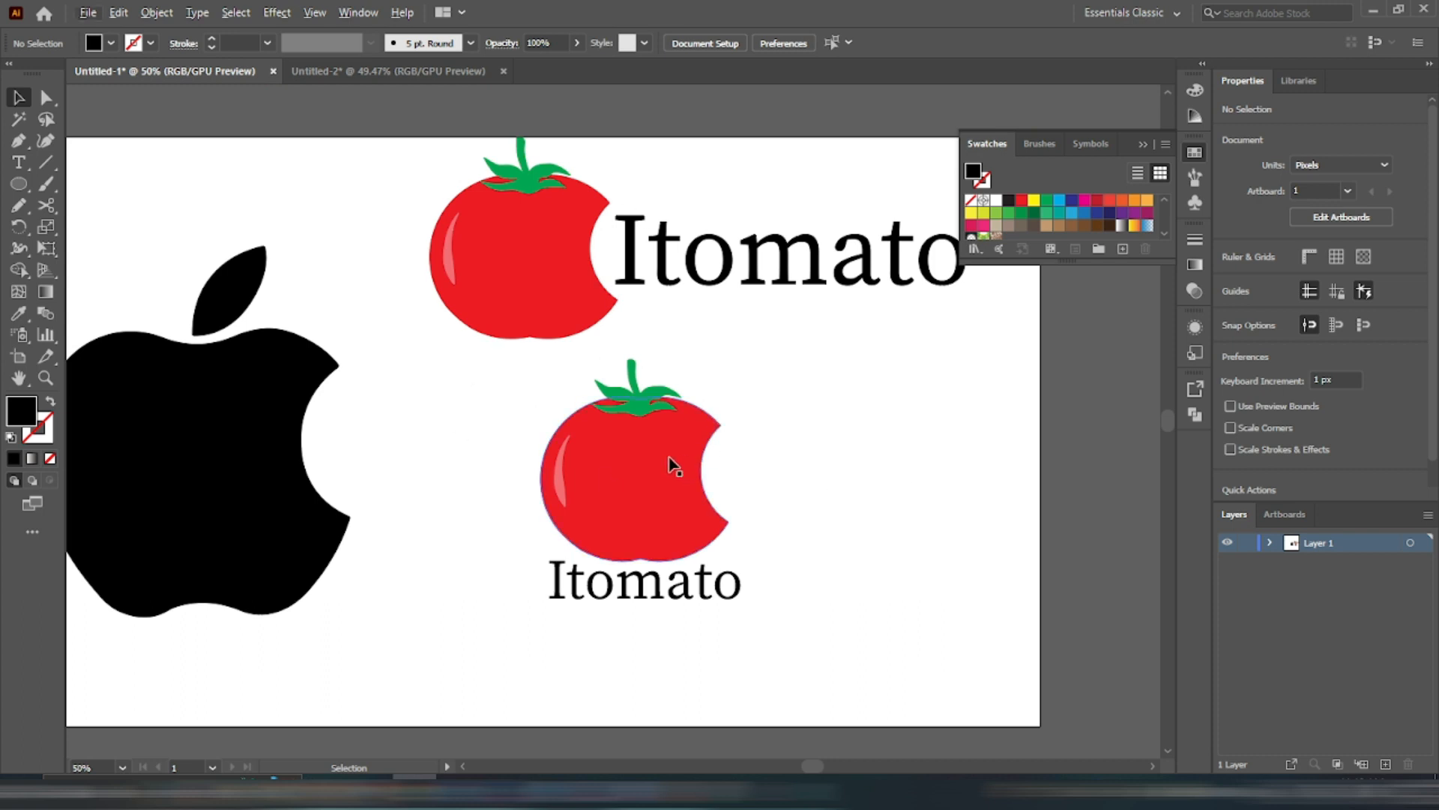
{"action": "scroll", "coordinate": [673, 461], "scroll_direction": "up", "scroll_amount": 2}
{"action": "scroll", "coordinate": [699, 403], "scroll_direction": "down", "scroll_amount": 1}
{"action": "scroll", "coordinate": [782, 415], "scroll_direction": "down", "scroll_amount": 1}
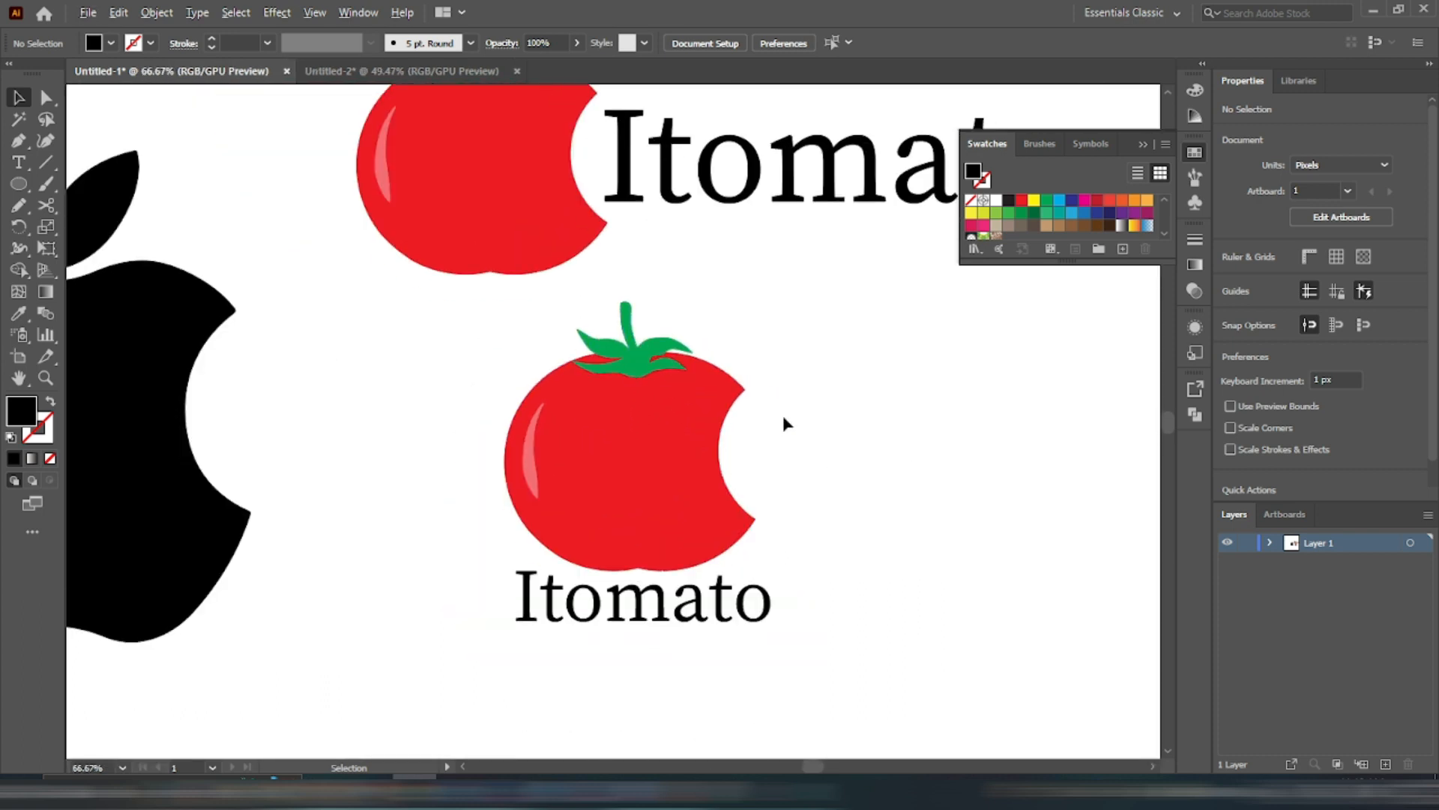